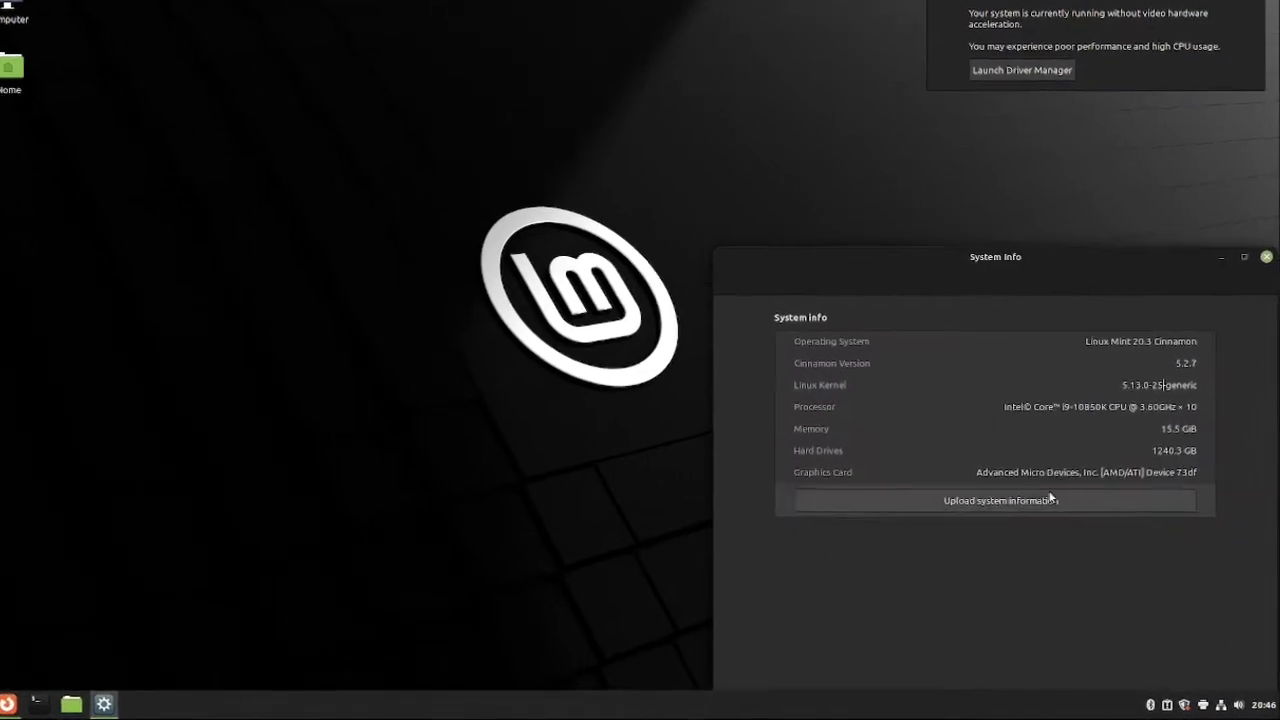
Step: Highlight the Linux kernel version in the System Info window
{"action": "left_click_drag", "start_coordinate": [1112, 363], "coordinate": [1173, 363]}
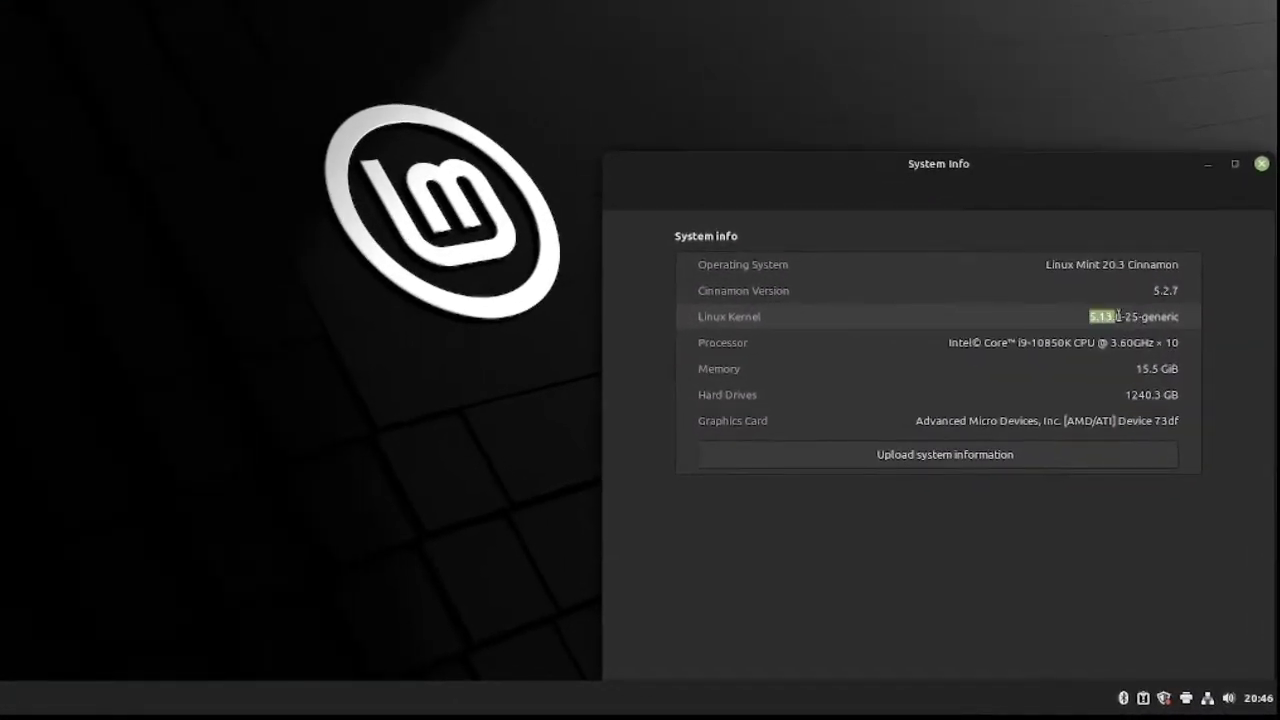
{"action": "left_click_drag", "start_coordinate": [1158, 317], "coordinate": [1179, 318]}
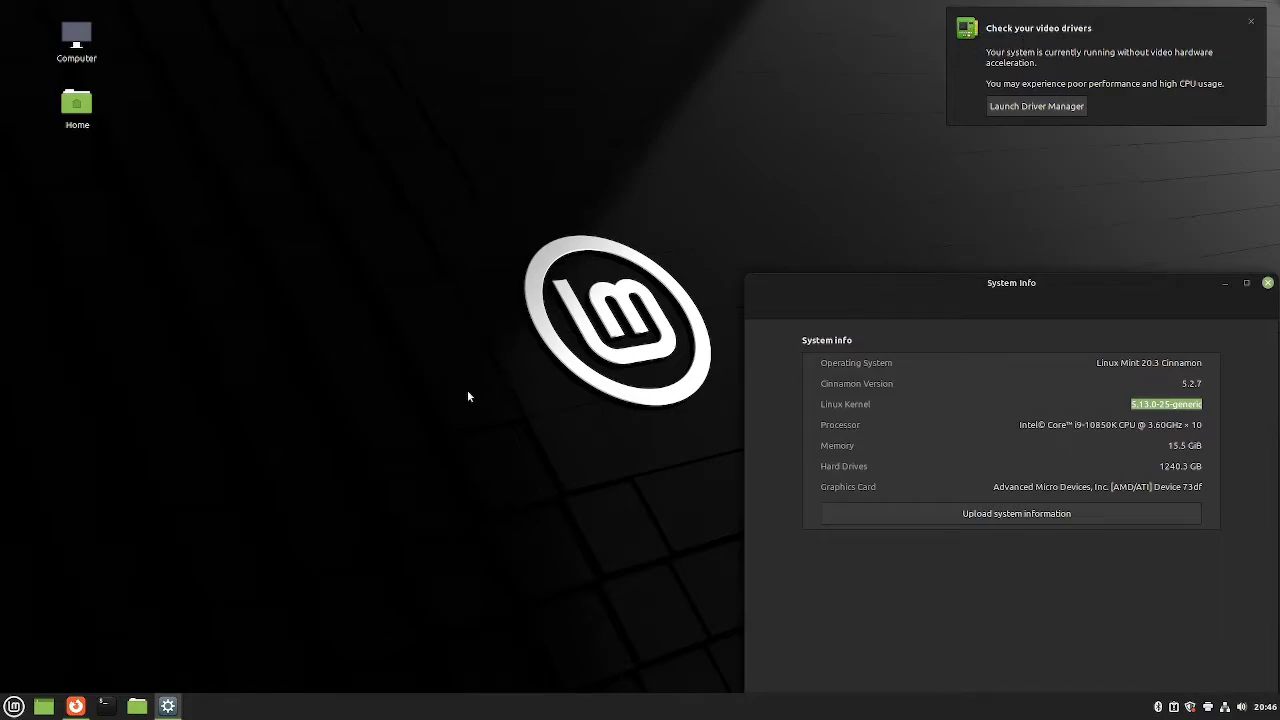
Step: Switch to Firefox and open the All Versions download page of the Linux Mint website
{"action": "left_click", "coordinate": [75, 706]}
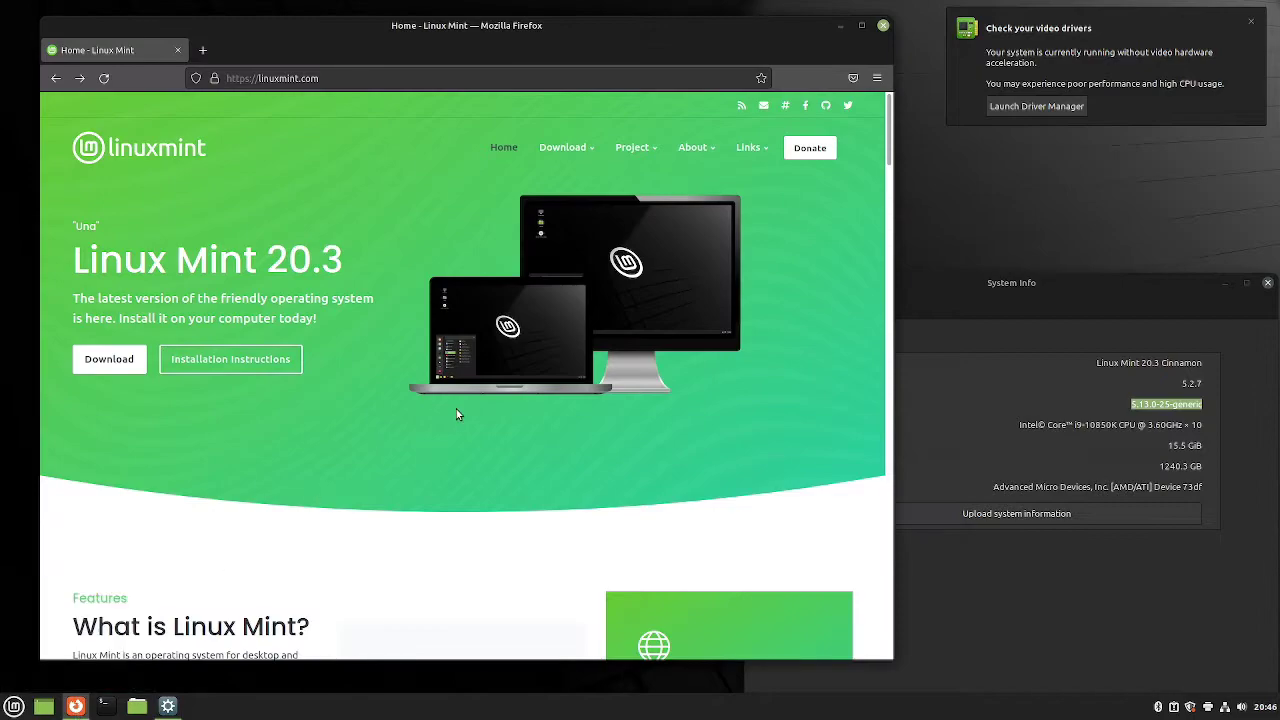
{"action": "mouse_move", "coordinate": [750, 148]}
{"action": "mouse_move", "coordinate": [578, 150]}
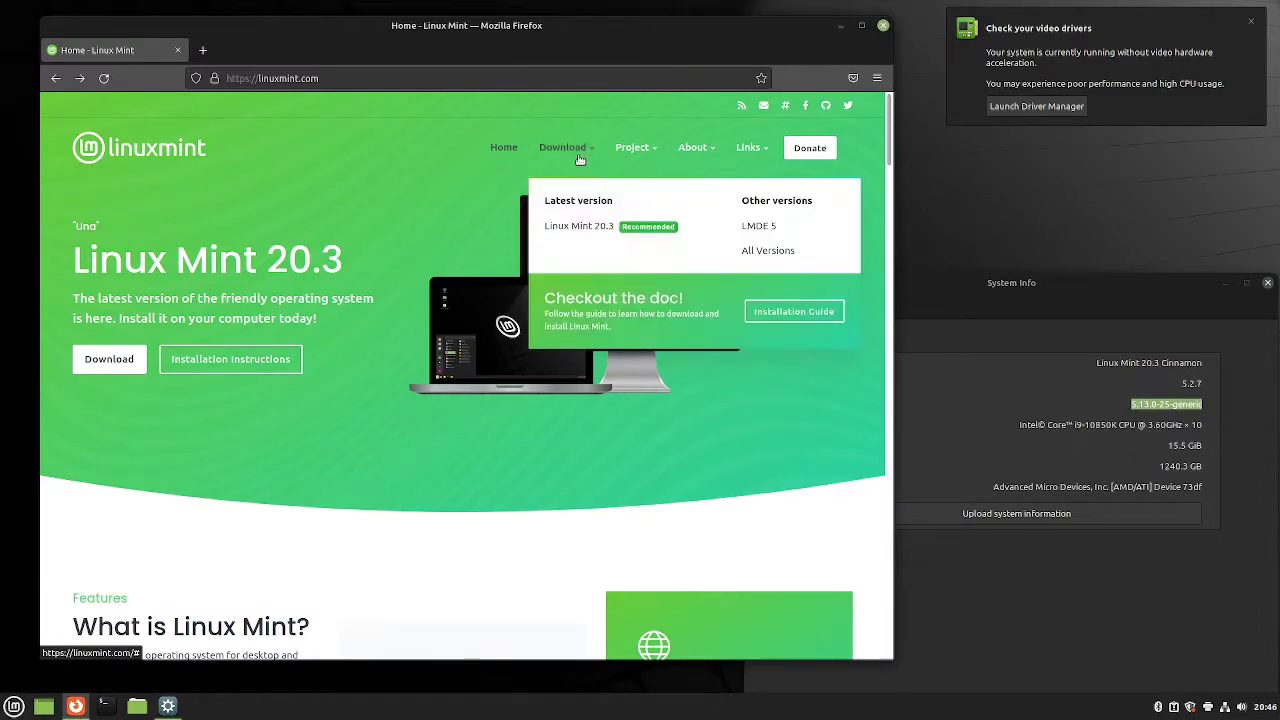
{"action": "left_click", "coordinate": [775, 252]}
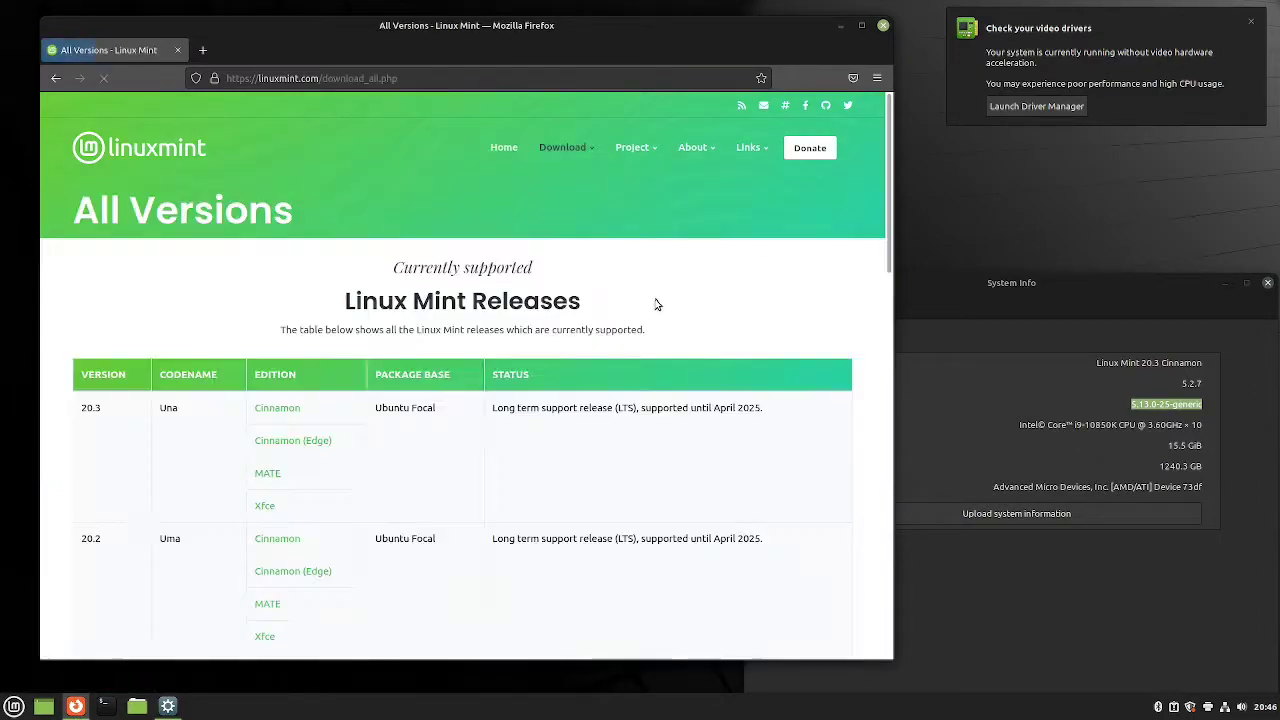
Step: Examine the Cinnamon and Cinnamon (Edge) editions of Linux Mint 20.3 alongside the installed kernel version, and put the browser away
{"action": "left_click_drag", "start_coordinate": [335, 449], "coordinate": [252, 450]}
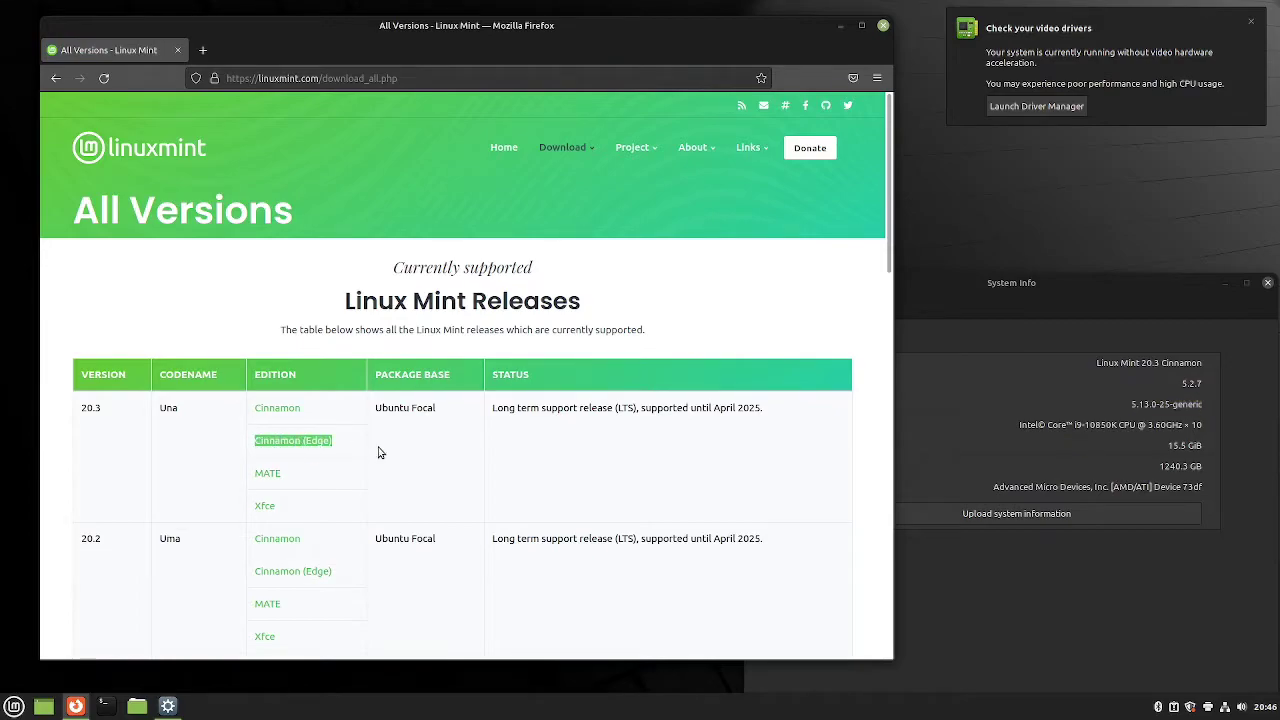
{"action": "left_click", "coordinate": [106, 421]}
{"action": "scroll", "coordinate": [157, 450], "scroll_direction": "down", "scroll_amount": 5}
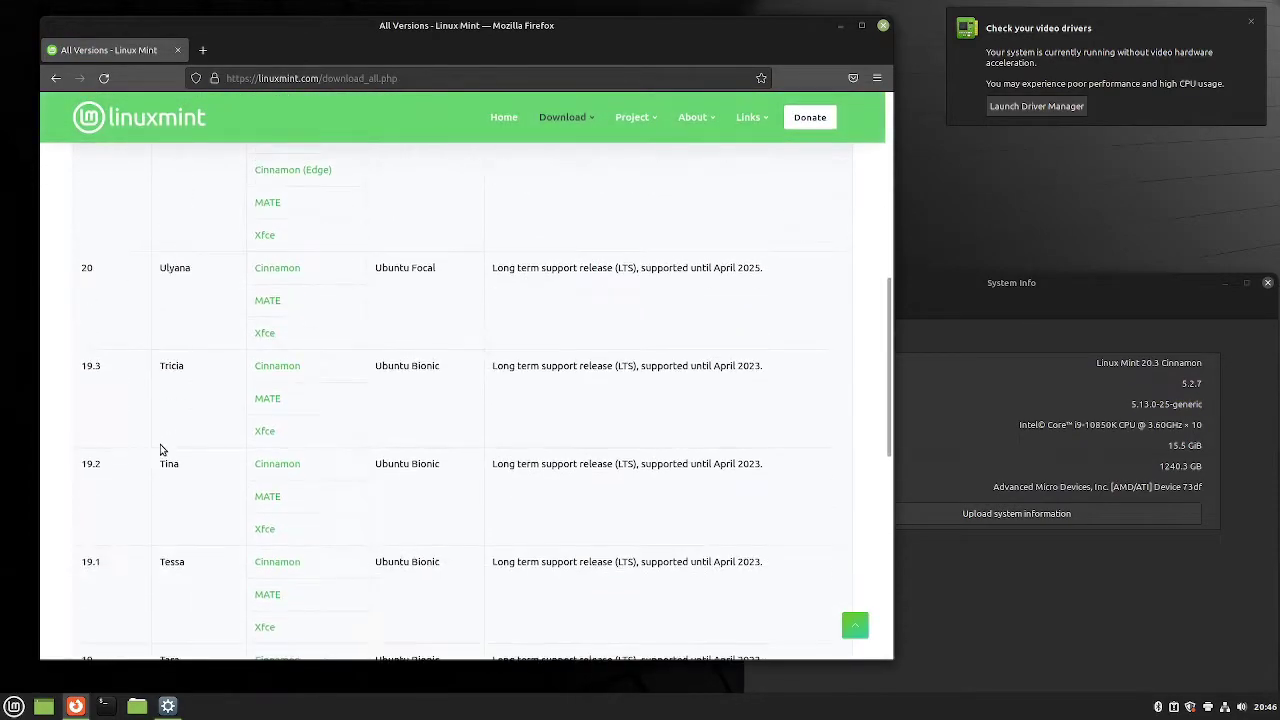
{"action": "scroll", "coordinate": [160, 449], "scroll_direction": "up", "scroll_amount": 6}
{"action": "left_click", "coordinate": [1133, 405]}
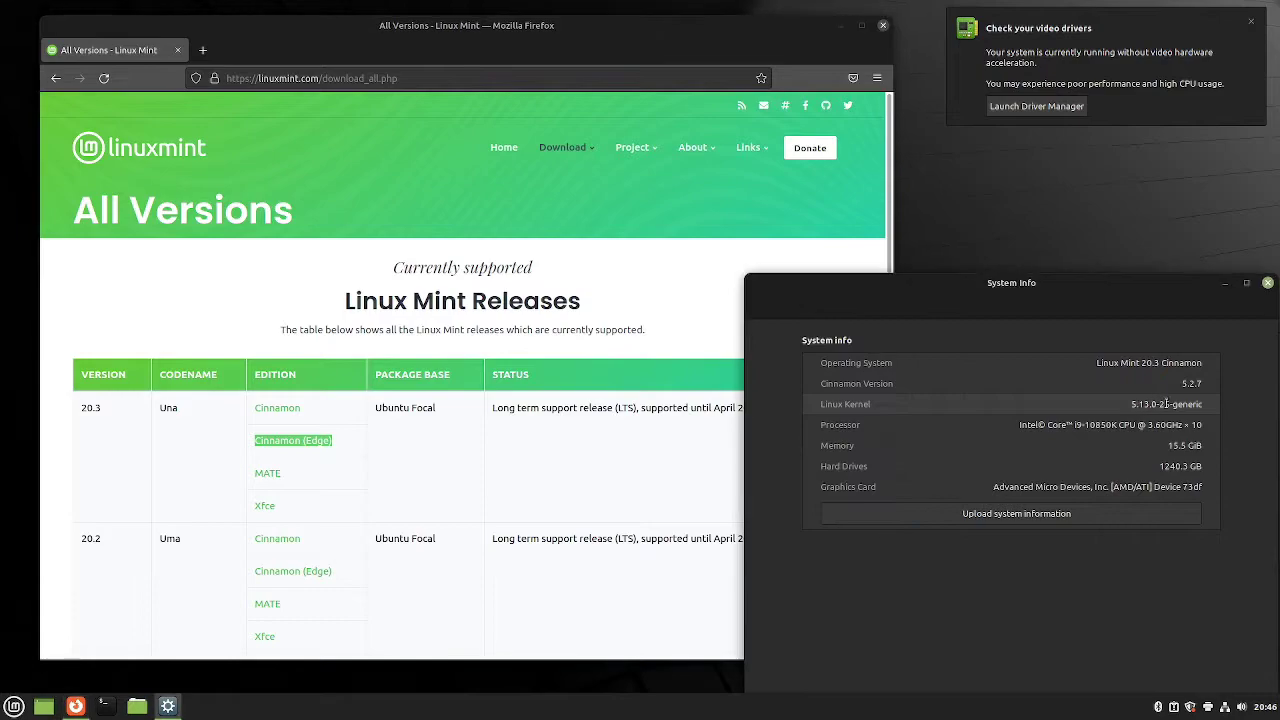
{"action": "left_click", "coordinate": [349, 432]}
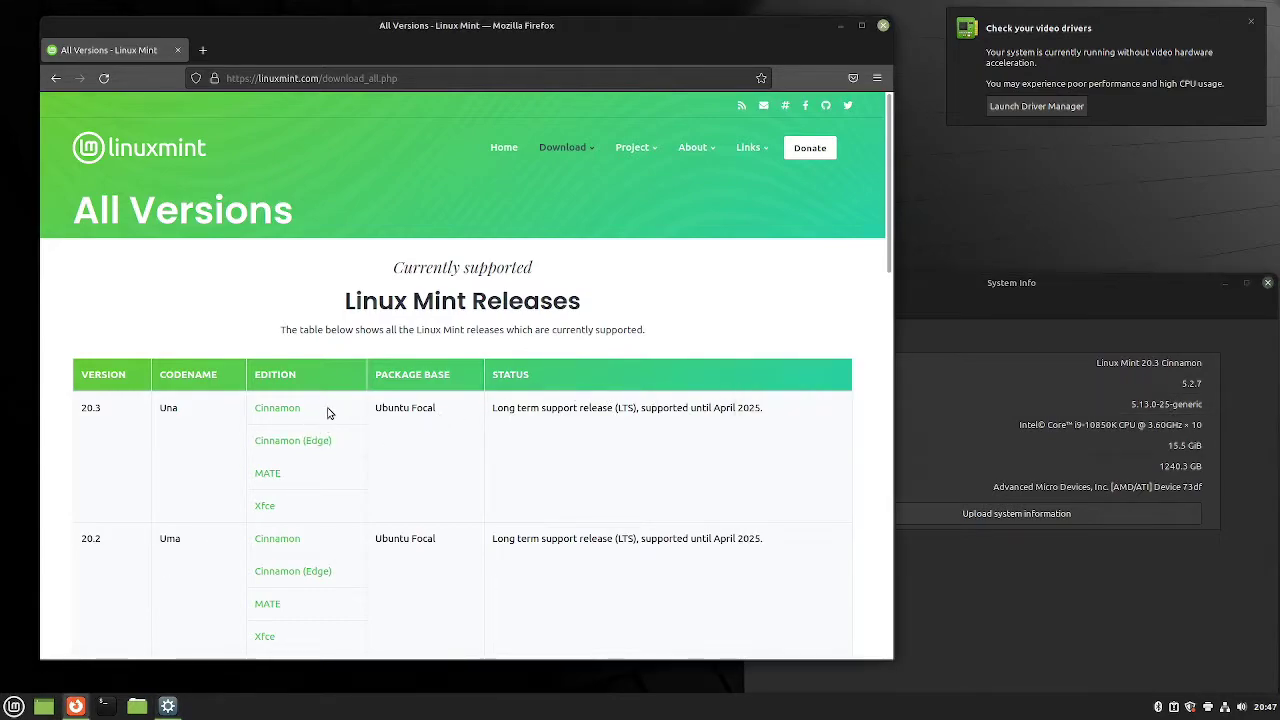
{"action": "left_click_drag", "start_coordinate": [330, 412], "coordinate": [251, 414]}
{"action": "left_click_drag", "start_coordinate": [345, 444], "coordinate": [251, 453]}
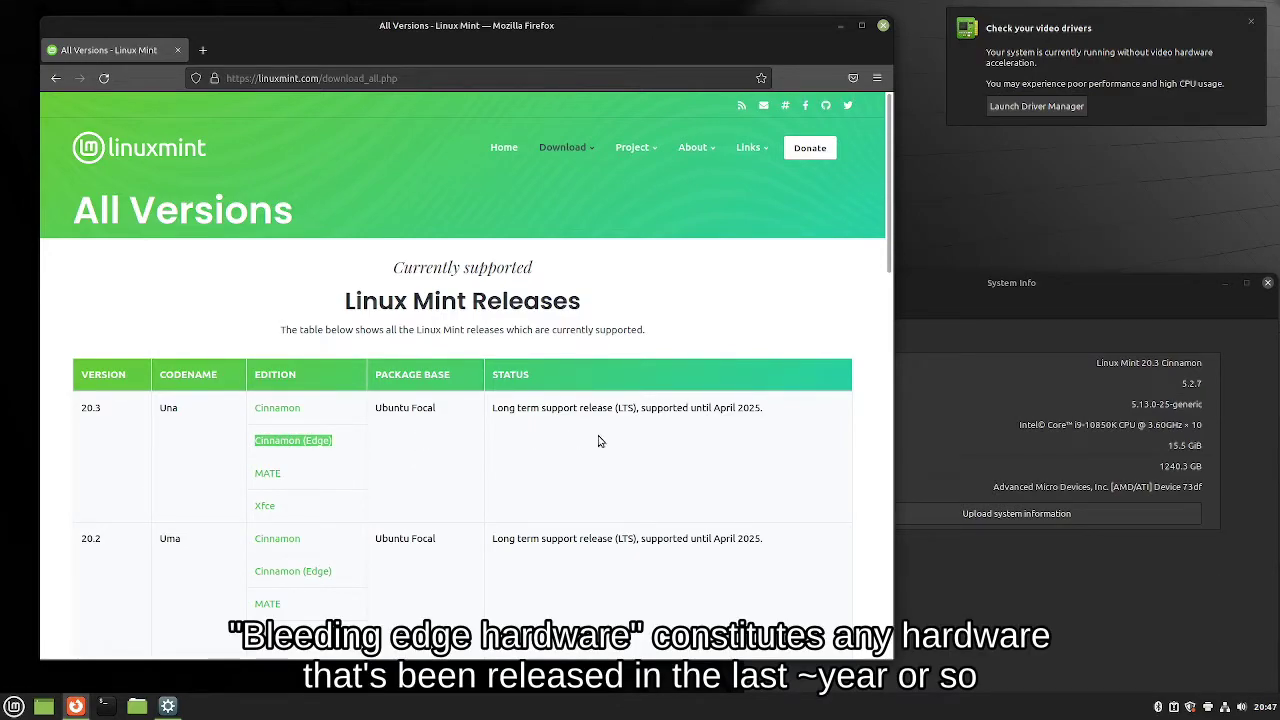
{"action": "key", "text": "alt+F4"}
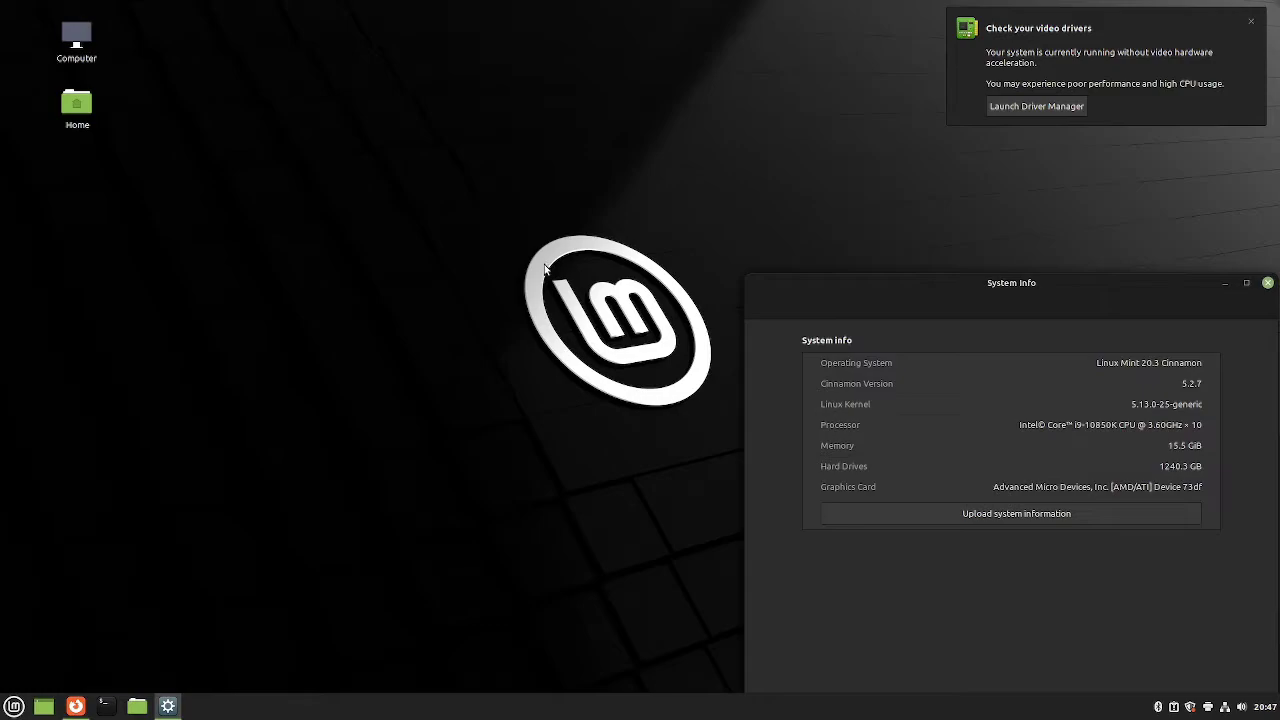
{"action": "left_click_drag", "start_coordinate": [452, 181], "coordinate": [751, 436]}
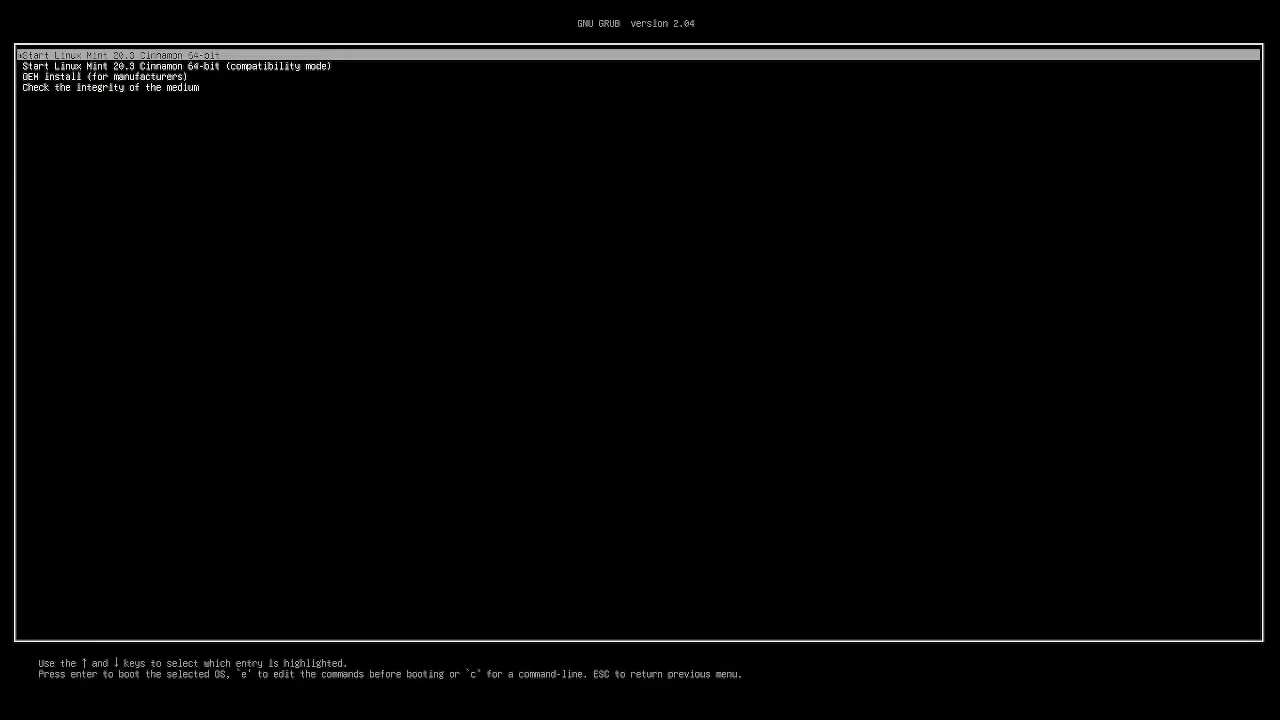
Step: Select the Linux Mint 20.3 Cinnamon 64-bit compatibility mode entry in the GRUB boot menu
{"action": "key", "text": "Down"}
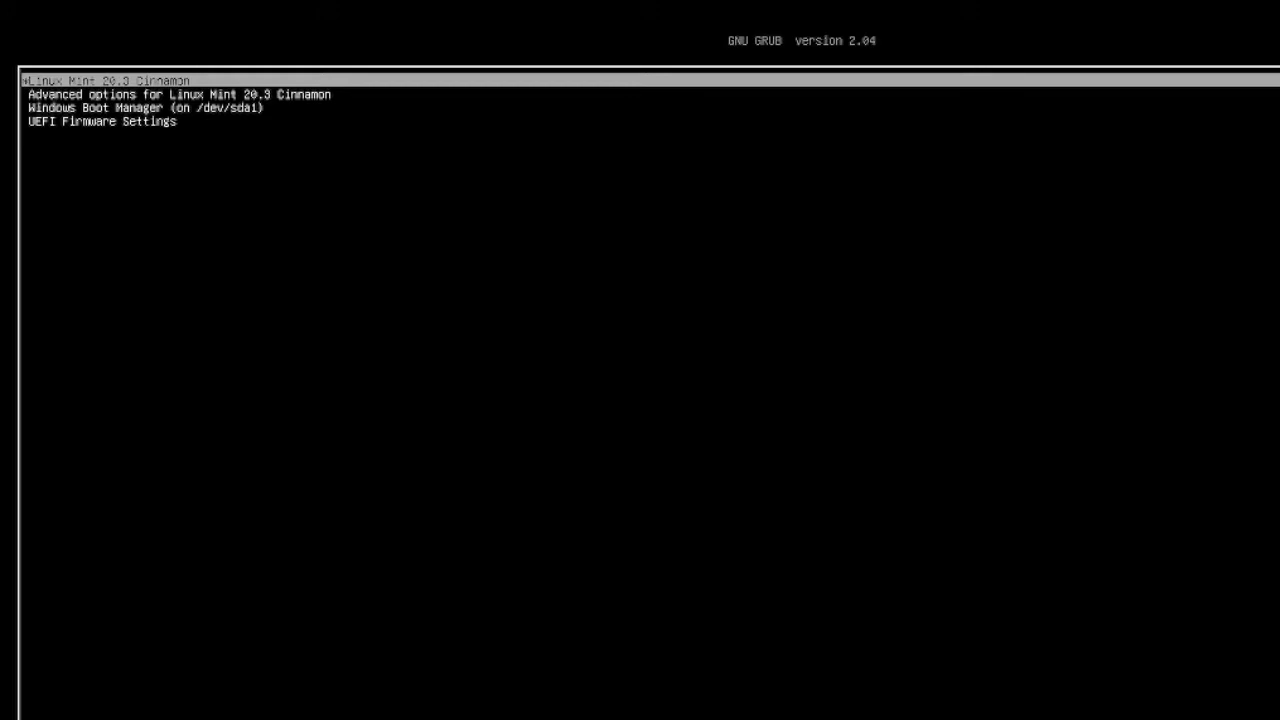
Step: Edit the Linux Mint 20.3 Cinnamon boot entry, replacing "quiet splash" with "nomodeset" at the end of the linux line
{"action": "key", "text": "e"}
{"action": "key", "text": "Down"}
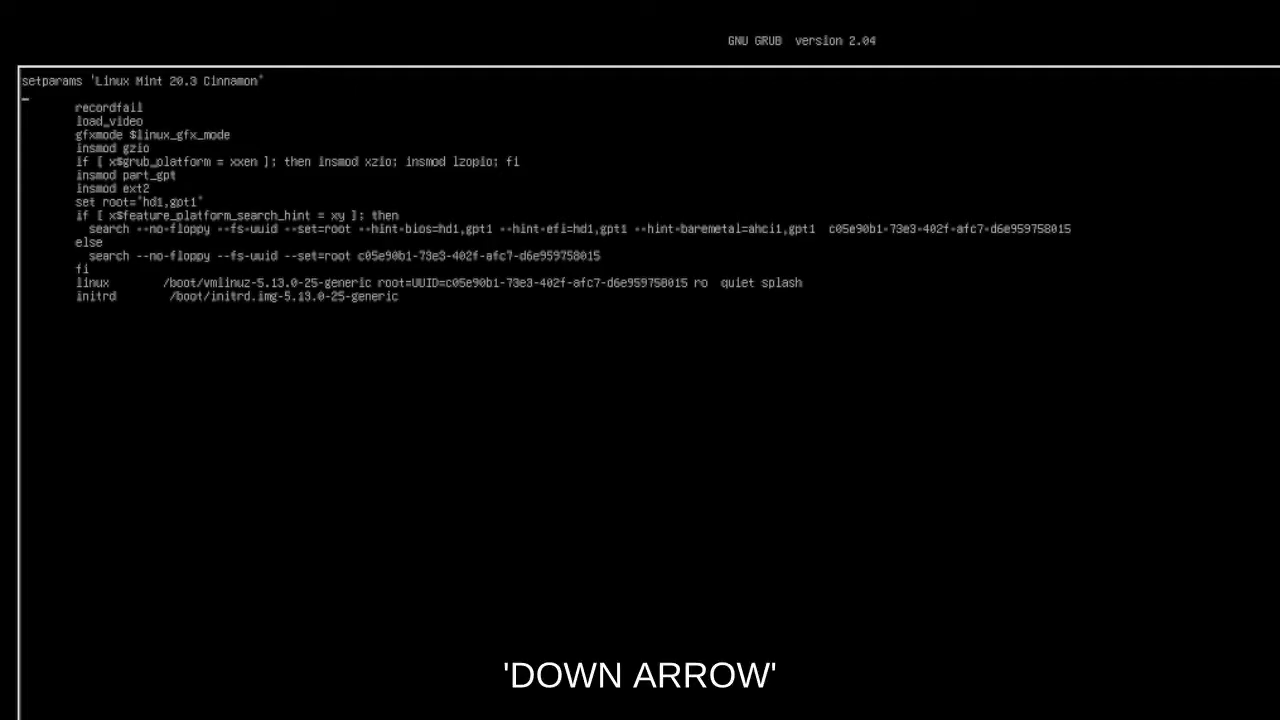
{"action": "key", "text": "Down"}
{"action": "key", "text": "Down"}
{"action": "key", "text": "Up"}
{"action": "key", "text": "Right"}
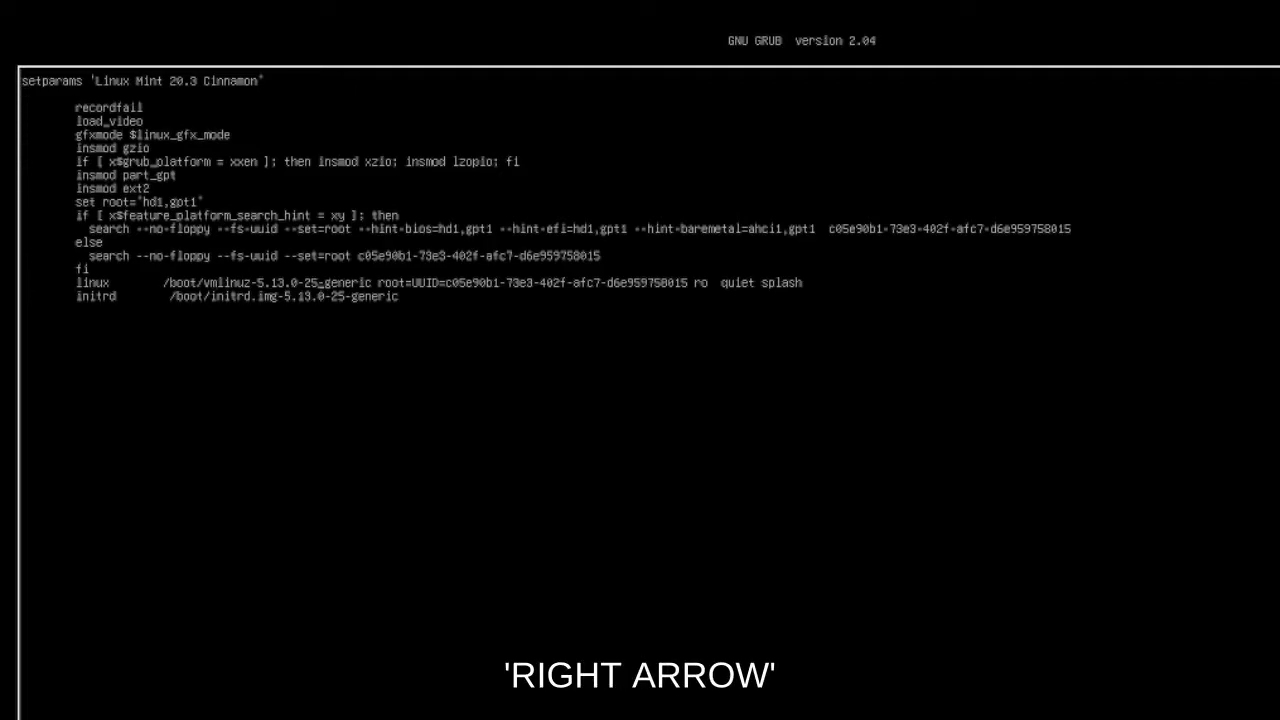
{"action": "key", "text": "Right"}
{"action": "key", "text": "Right"}
{"action": "key", "text": "Right"}
{"action": "key", "text": "Right"}
{"action": "key", "text": "Right"}
{"action": "key", "text": "Right"}
{"action": "key", "text": "Right"}
{"action": "key", "text": "Right"}
{"action": "key", "text": "Right"}
{"action": "key", "text": "Right"}
{"action": "key", "text": "Right"}
{"action": "key", "text": "Right"}
{"action": "key", "text": "Right"}
{"action": "key", "text": "Right"}
{"action": "key", "text": "Right"}
{"action": "key", "text": "Right"}
{"action": "key", "text": "Right"}
{"action": "key", "text": "Right"}
{"action": "key", "text": "Right"}
{"action": "key", "text": "Right"}
{"action": "key", "text": "Right"}
{"action": "key", "text": "Right"}
{"action": "key", "text": "Right"}
{"action": "key", "text": "Right"}
{"action": "key", "text": "Right"}
{"action": "key", "text": "Right"}
{"action": "key", "text": "Right"}
{"action": "key", "text": "Right"}
{"action": "key", "text": "Right"}
{"action": "key", "text": "Right"}
{"action": "key", "text": "Right"}
{"action": "key", "text": "Right"}
{"action": "key", "text": "Right"}
{"action": "key", "text": "Right"}
{"action": "key", "text": "Right"}
{"action": "key", "text": "Right"}
{"action": "key", "text": "Right"}
{"action": "key", "text": "Right"}
{"action": "key", "text": "Right"}
{"action": "key", "text": "Right"}
{"action": "key", "text": "Right"}
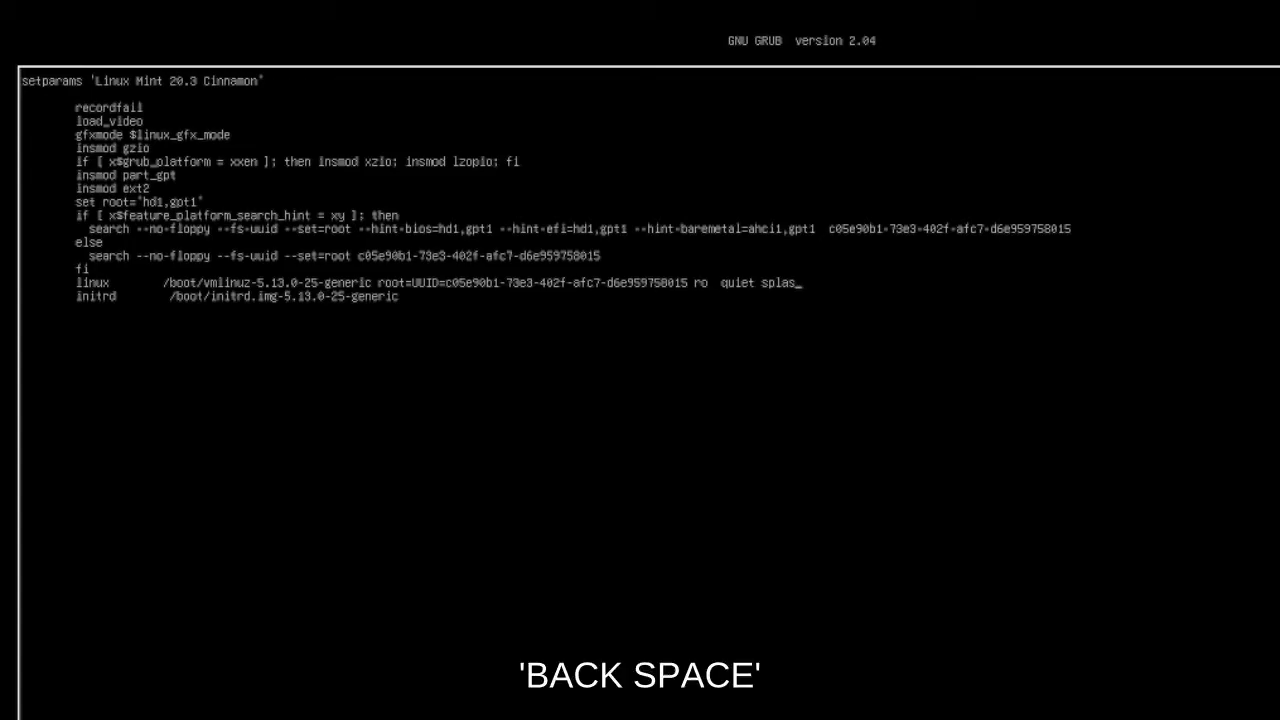
{"action": "key", "text": "BackSpace"}
{"action": "key", "text": "BackSpace"}
{"action": "key", "text": "BackSpace"}
{"action": "key", "text": "BackSpace"}
{"action": "key", "text": "BackSpace"}
{"action": "key", "text": "BackSpace"}
{"action": "key", "text": "BackSpace"}
{"action": "key", "text": "BackSpace"}
{"action": "key", "text": "BackSpace"}
{"action": "key", "text": "BackSpace"}
{"action": "key", "text": "BackSpace"}
{"action": "key", "text": "BackSpace"}
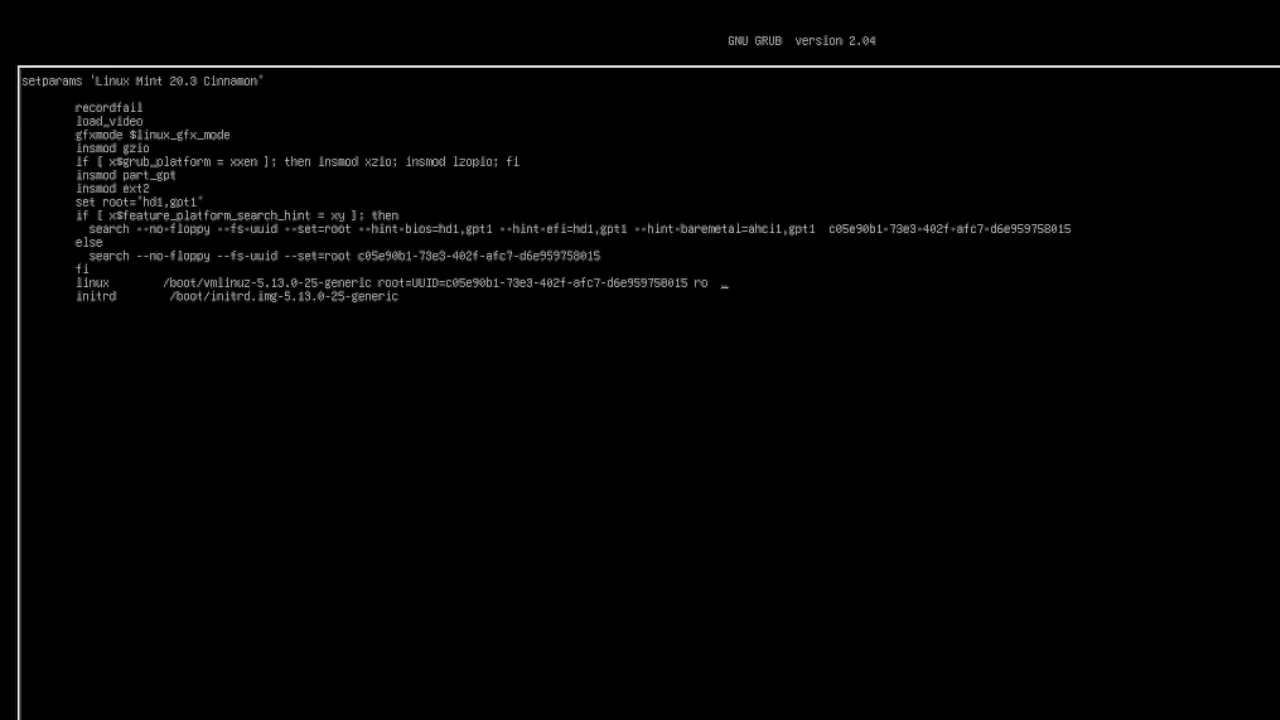
{"action": "type", "text": "nomodeset"}
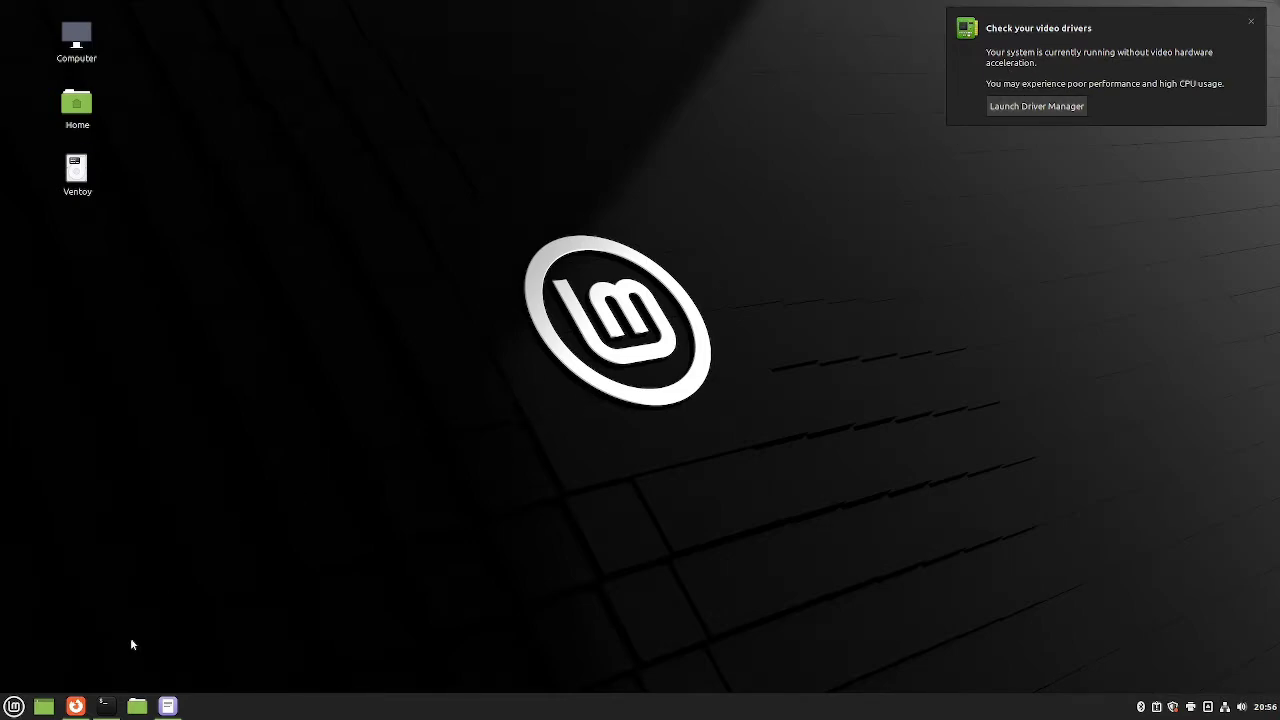
Step: Switch to Firefox and save linux-firmware-20220411.tar.gz from the kernel.org linux-firmware repository
{"action": "left_click", "coordinate": [75, 706]}
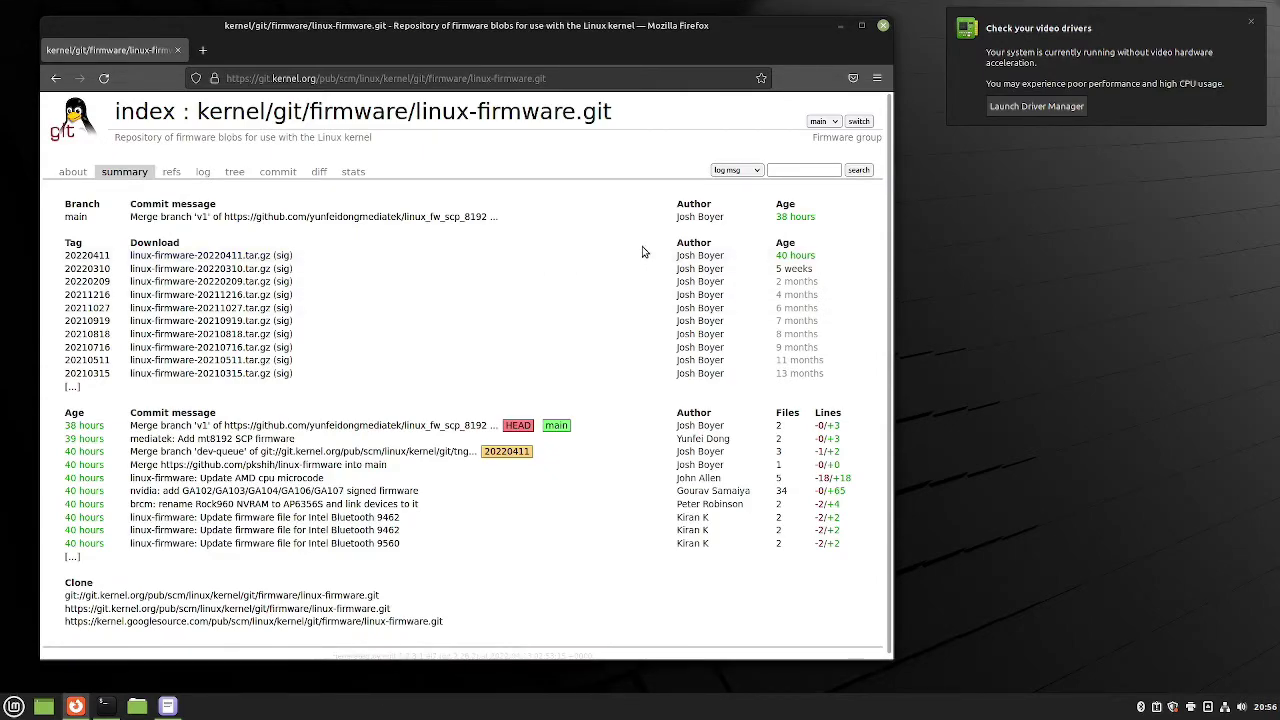
{"action": "left_click", "coordinate": [236, 257]}
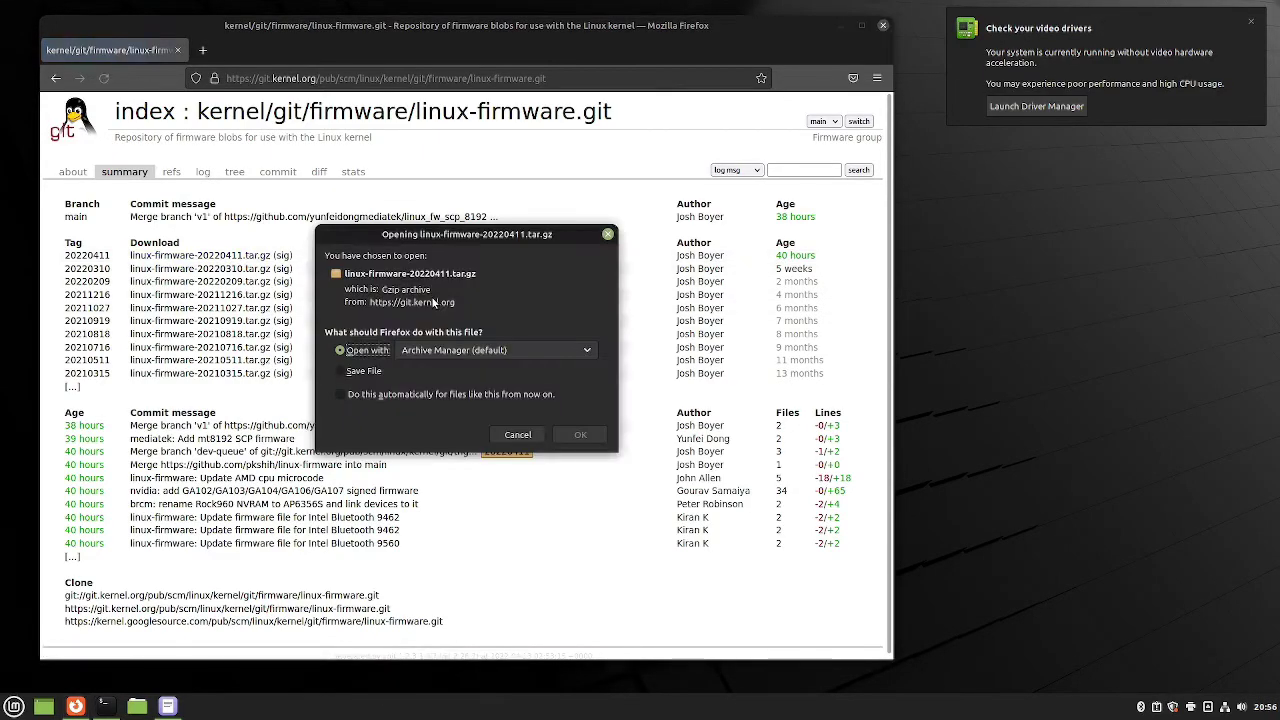
{"action": "left_click", "coordinate": [365, 371]}
{"action": "left_click", "coordinate": [578, 435]}
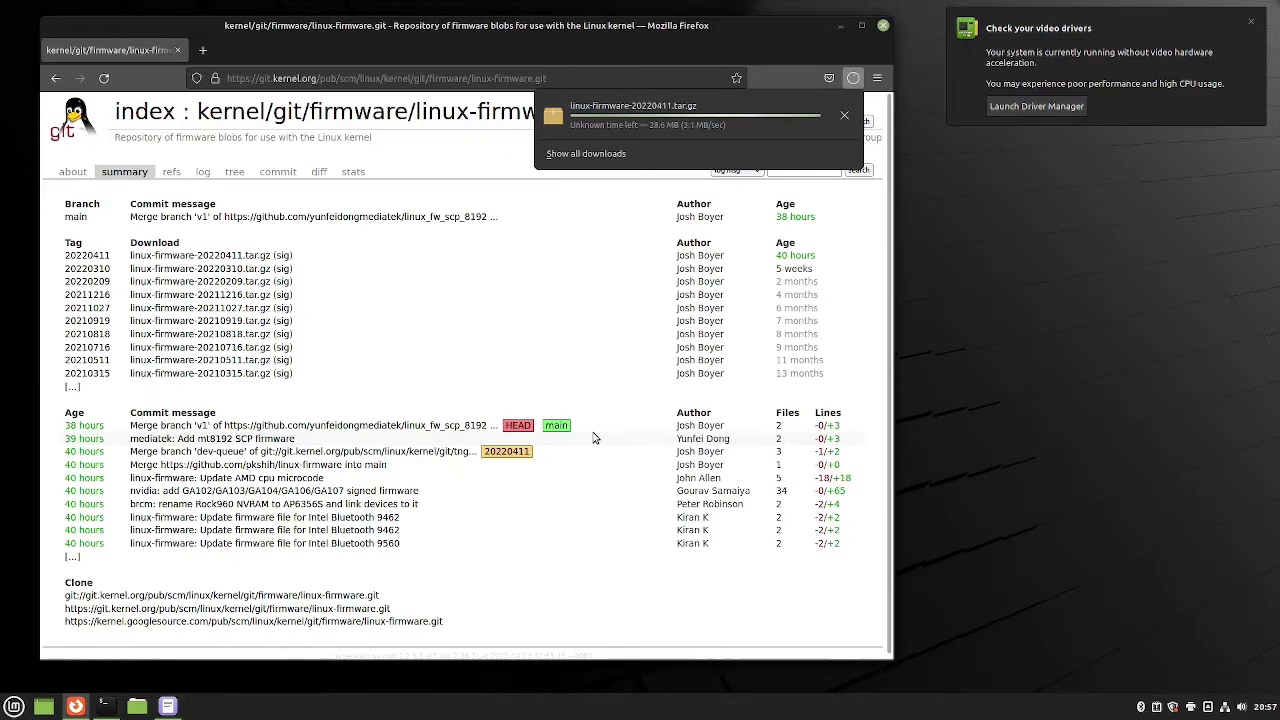
Step: Extract all files of the downloaded linux-firmware-20220411.tar.gz into Downloads and show the extracted files
{"action": "left_click", "coordinate": [637, 110]}
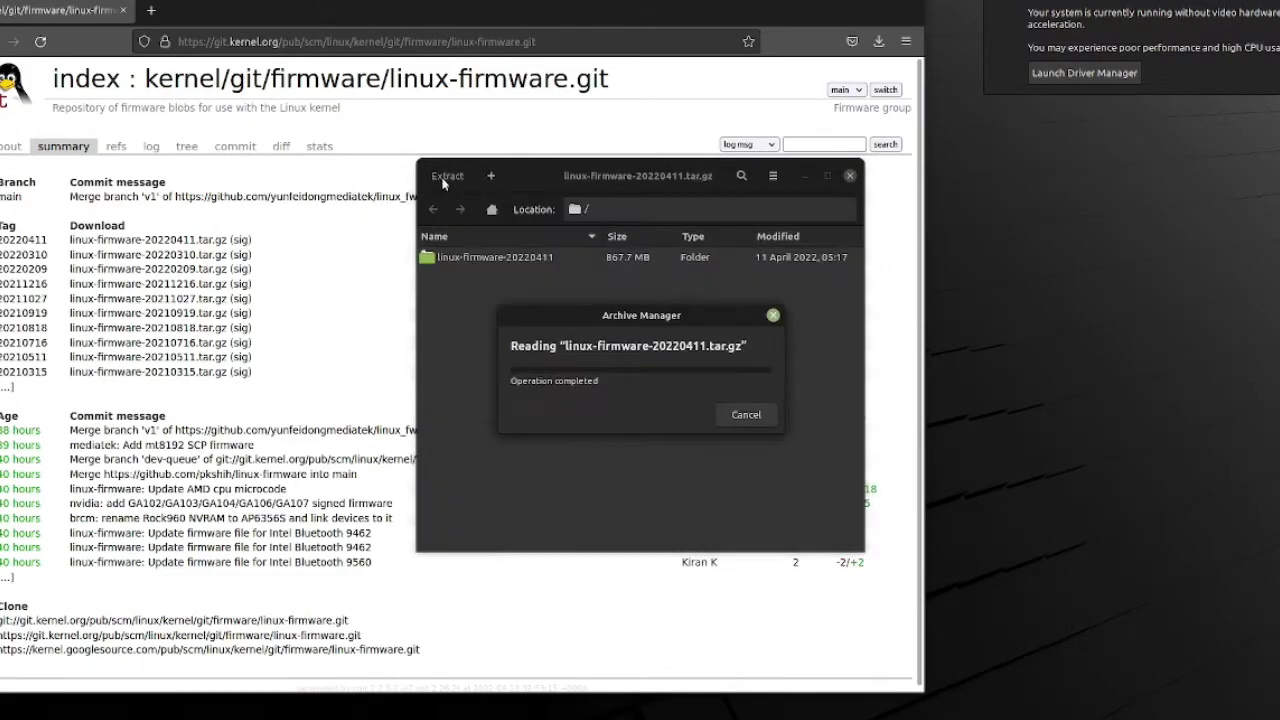
{"action": "left_click", "coordinate": [446, 177]}
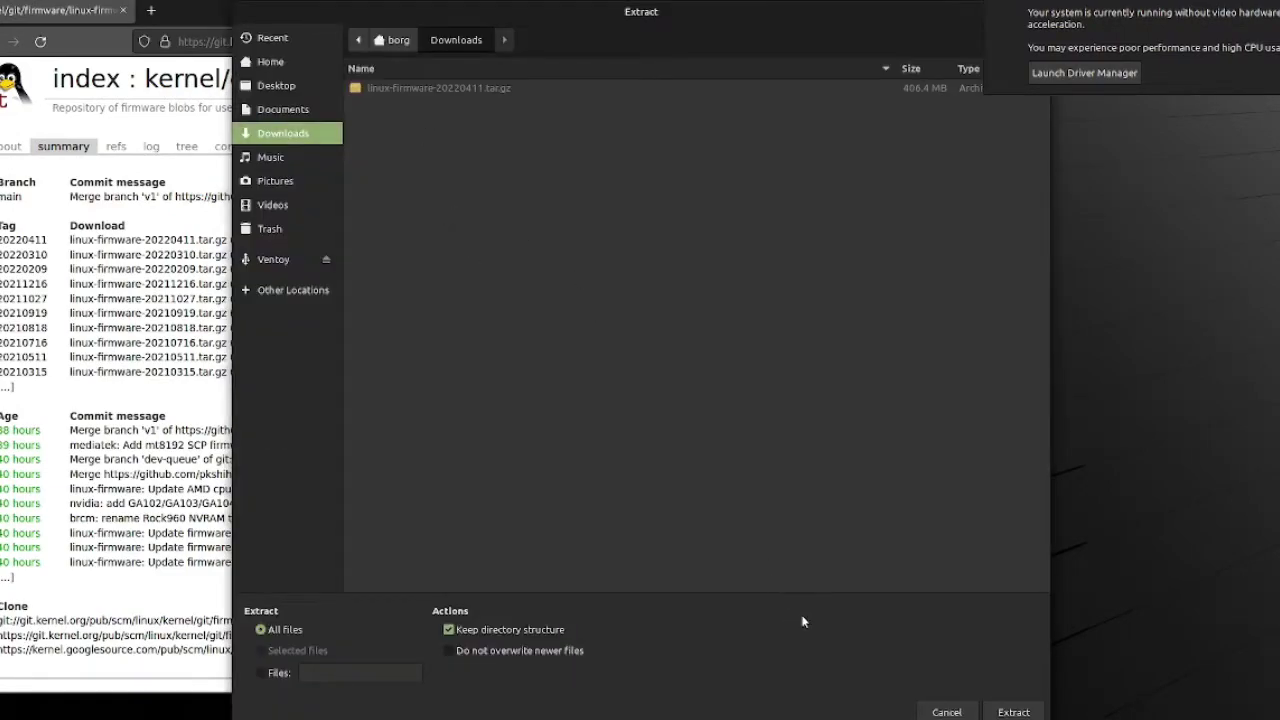
{"action": "left_click", "coordinate": [1013, 711]}
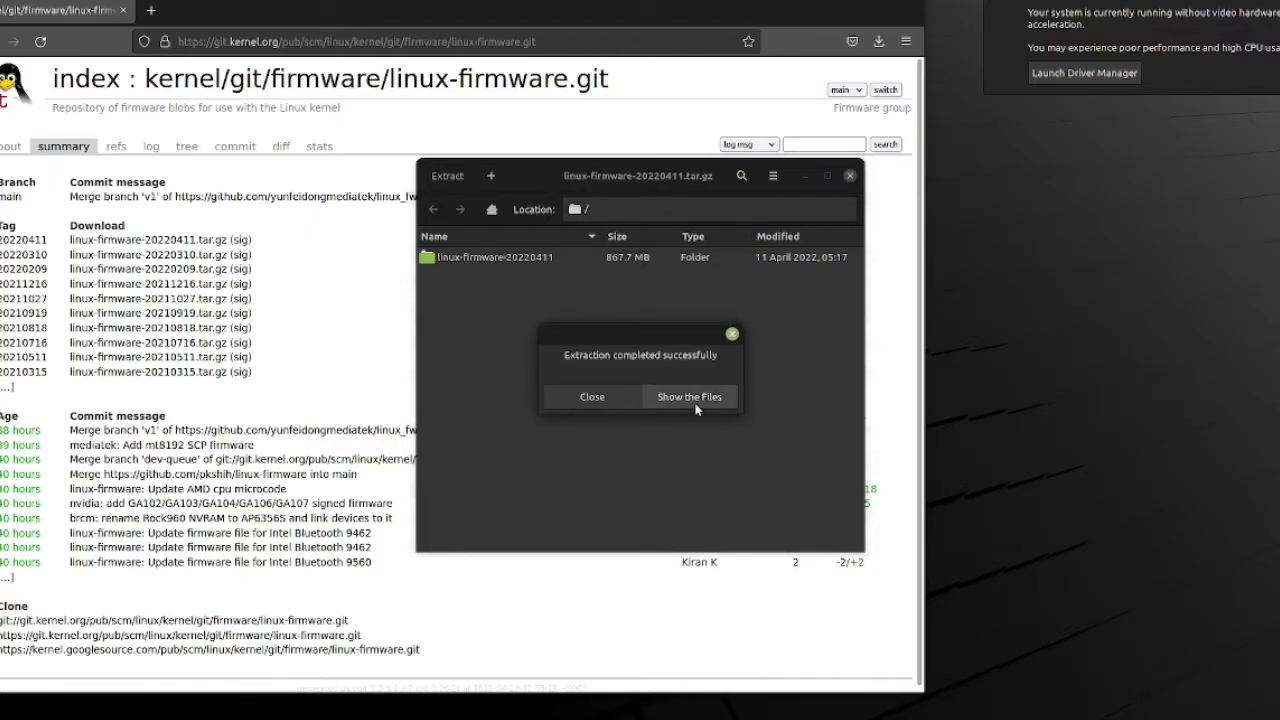
{"action": "left_click", "coordinate": [689, 397]}
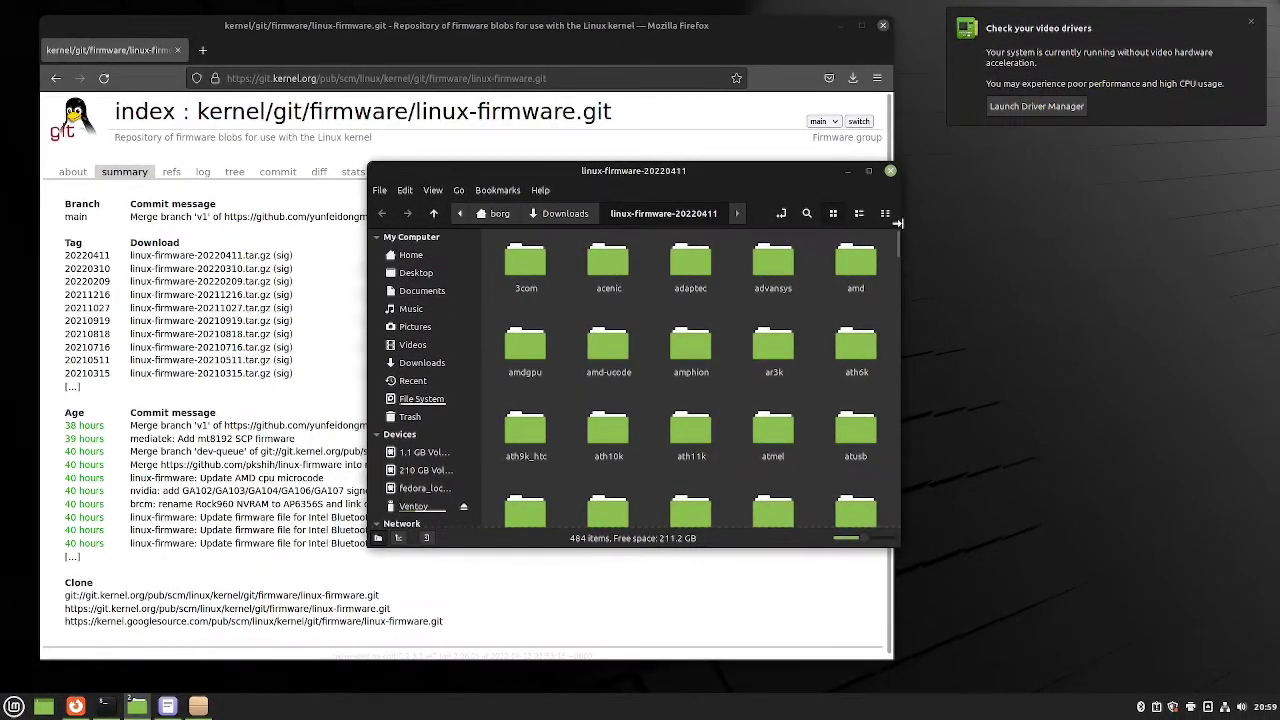
Step: Clear away the browser and archive windows and open a terminal in the linux-firmware-20220411 folder
{"action": "left_click_drag", "start_coordinate": [779, 172], "coordinate": [977, 242]}
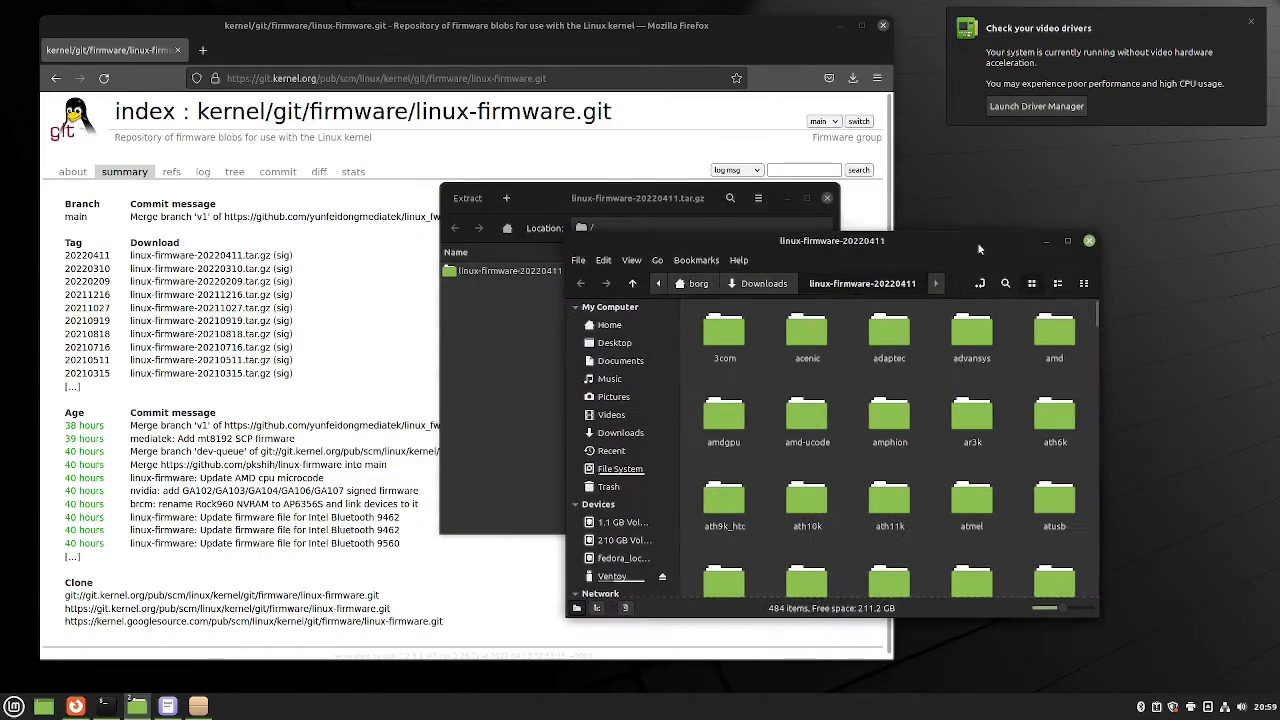
{"action": "left_click", "coordinate": [840, 25]}
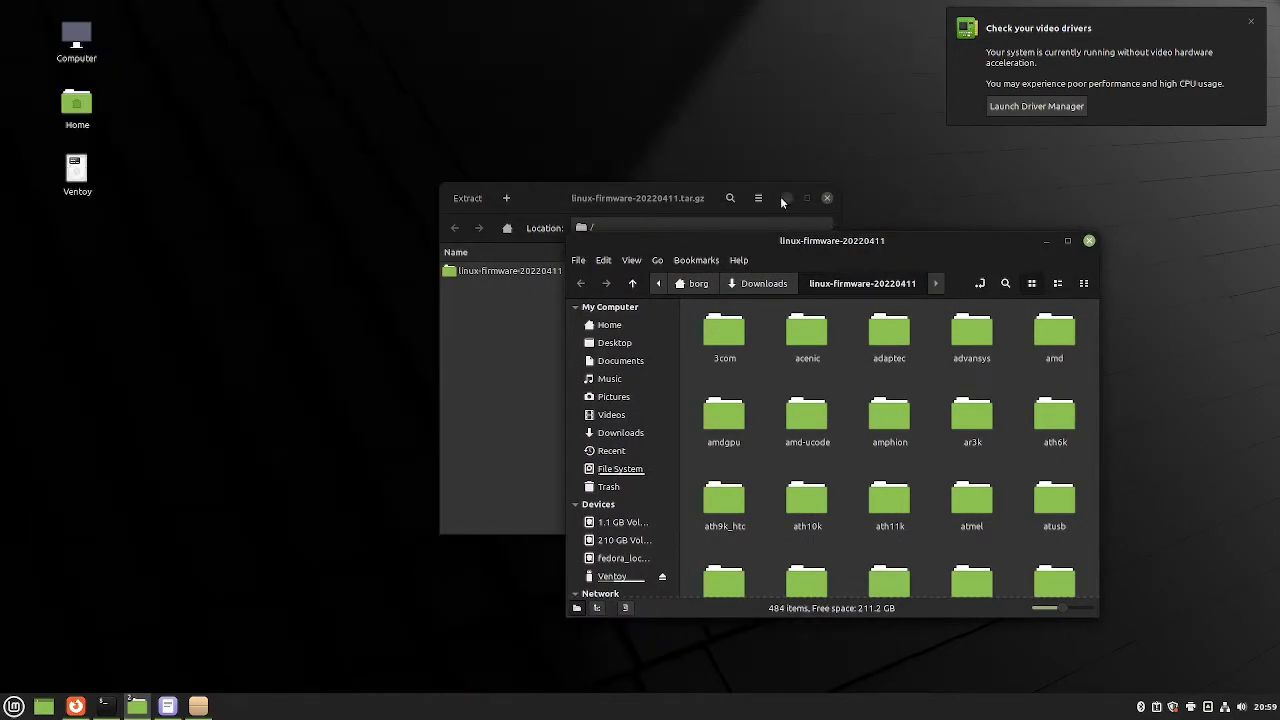
{"action": "left_click", "coordinate": [786, 198]}
{"action": "right_click", "coordinate": [765, 367]}
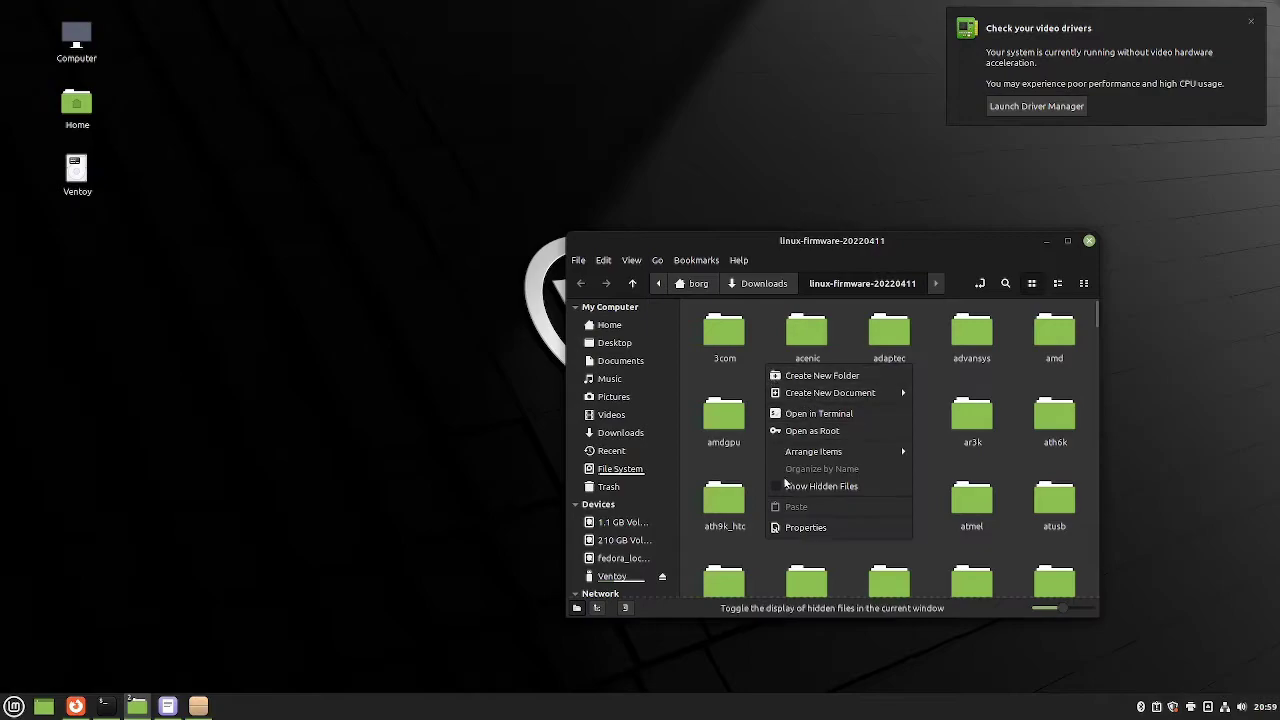
{"action": "left_click", "coordinate": [826, 415]}
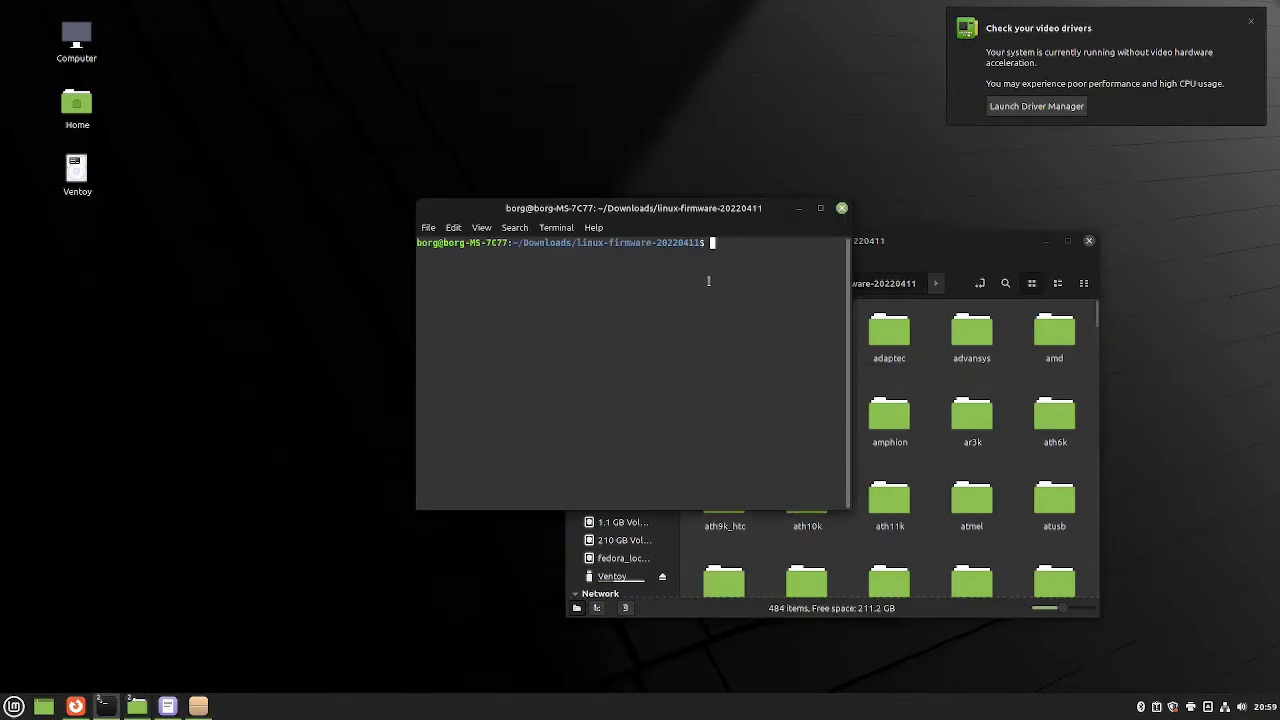
{"action": "left_click_drag", "start_coordinate": [642, 208], "coordinate": [312, 95]}
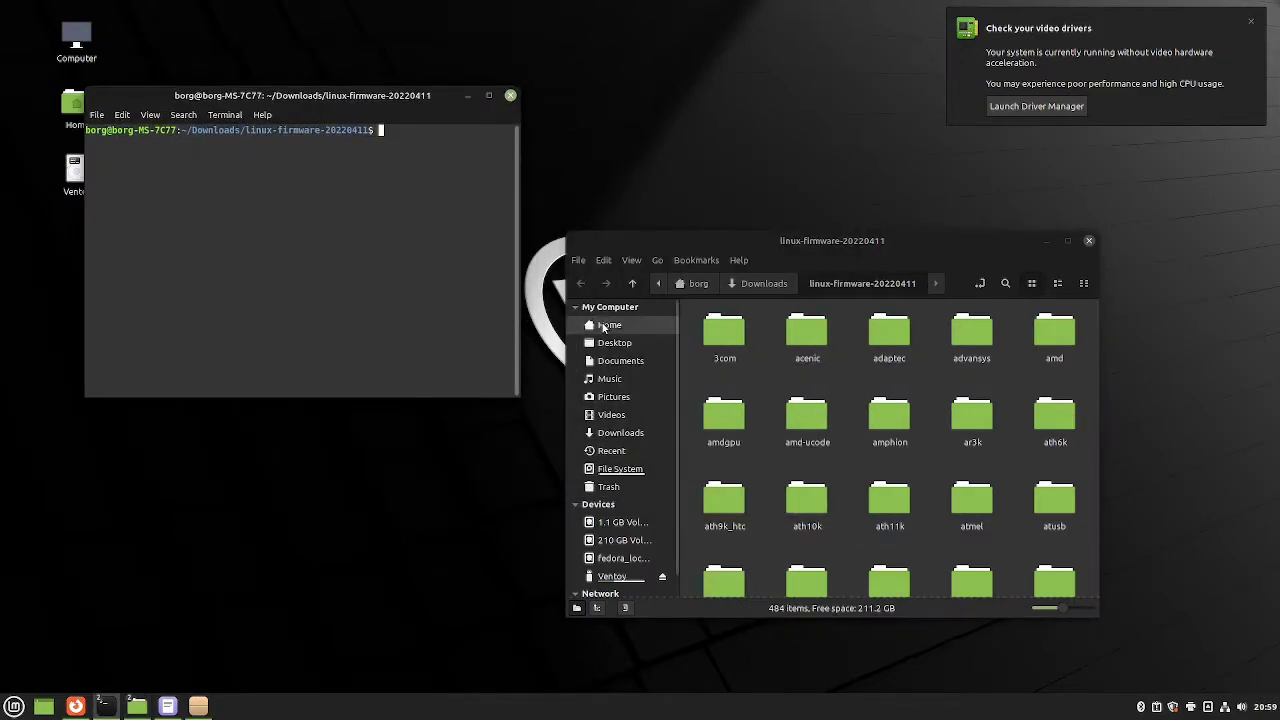
Step: Copy "sudo cp -R * /lib/firmware/" from the unsaved text document and run it in the terminal, authenticating with the sudo password
{"action": "left_click", "coordinate": [167, 706]}
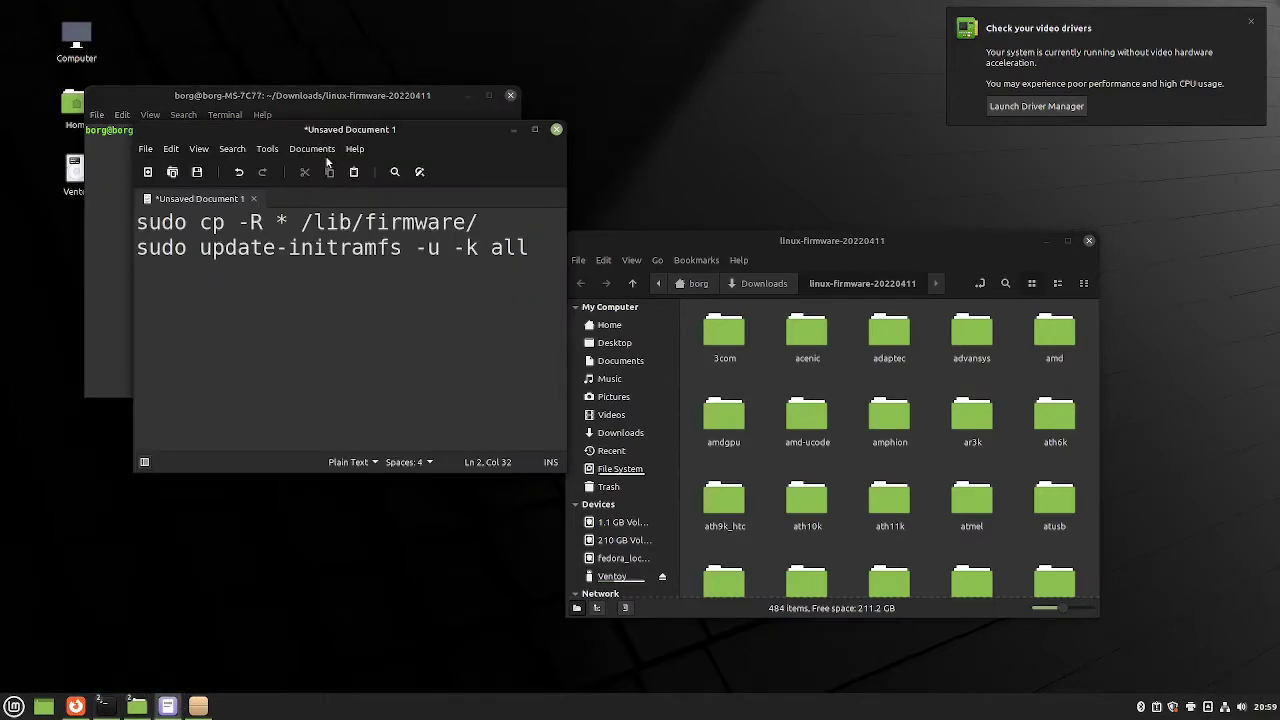
{"action": "left_click_drag", "start_coordinate": [338, 131], "coordinate": [753, 166]}
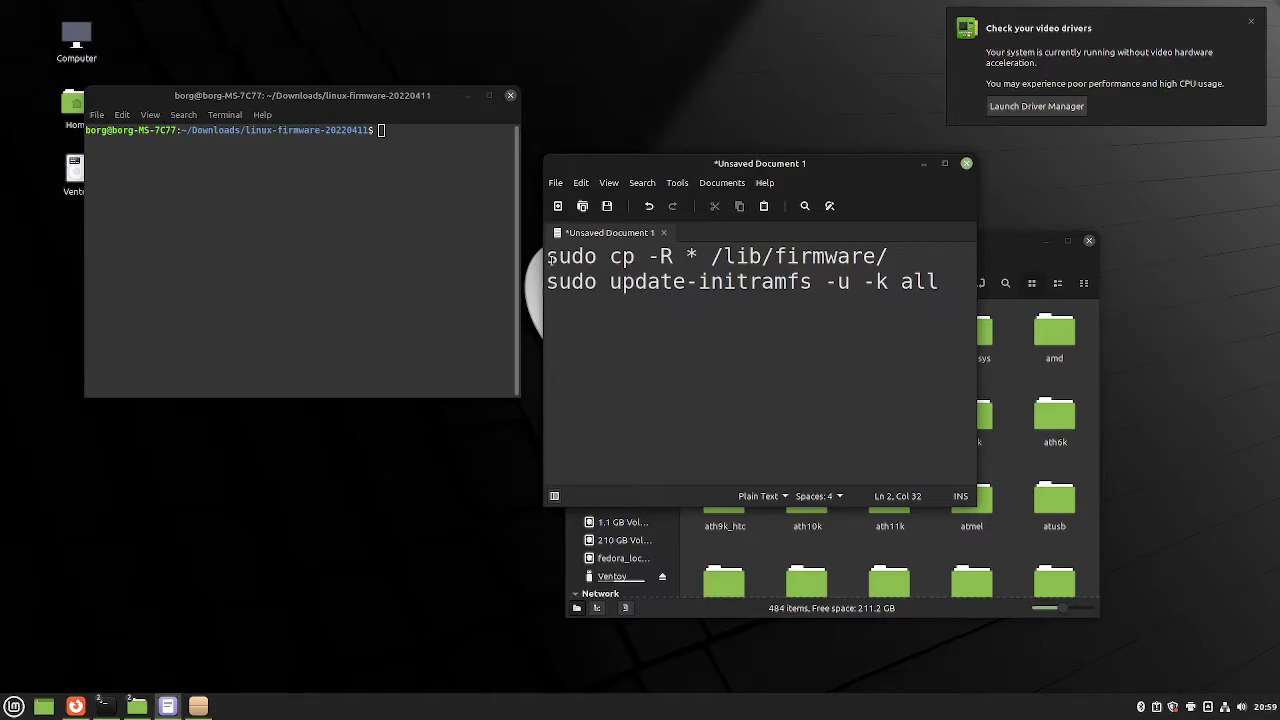
{"action": "left_click_drag", "start_coordinate": [549, 258], "coordinate": [887, 260]}
{"action": "right_click", "coordinate": [882, 265]}
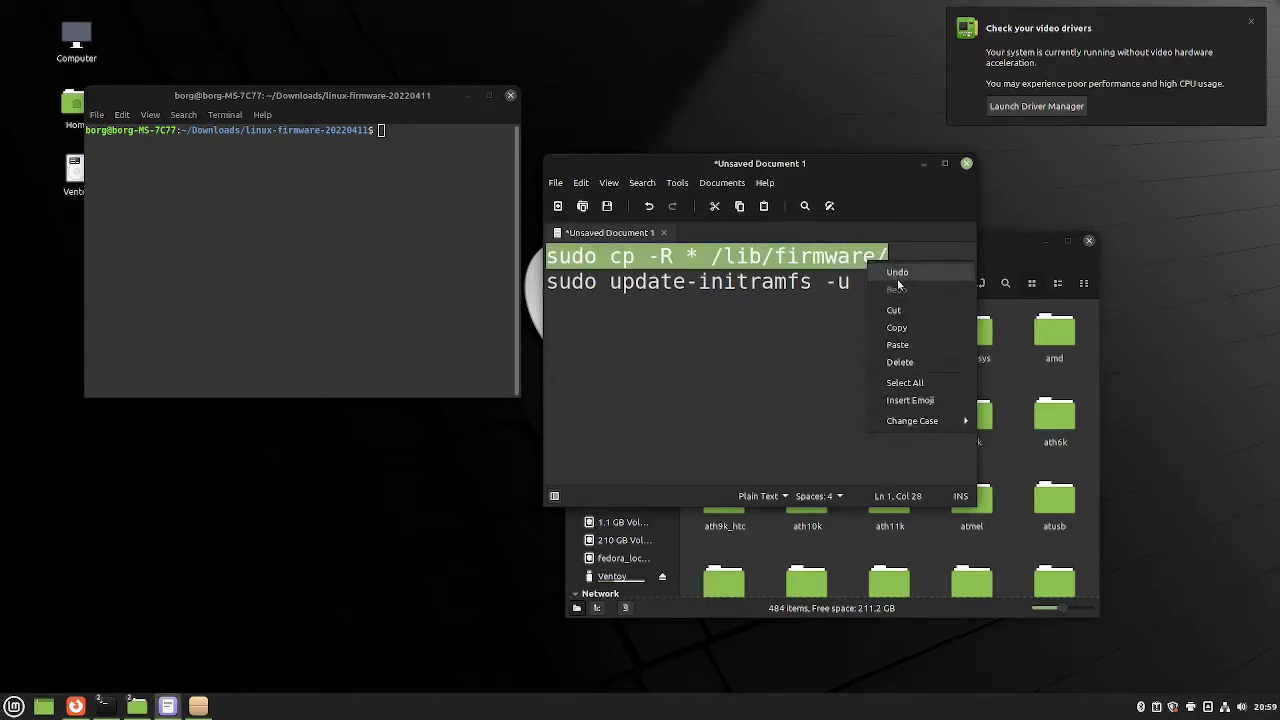
{"action": "left_click", "coordinate": [896, 327]}
{"action": "right_click", "coordinate": [403, 158]}
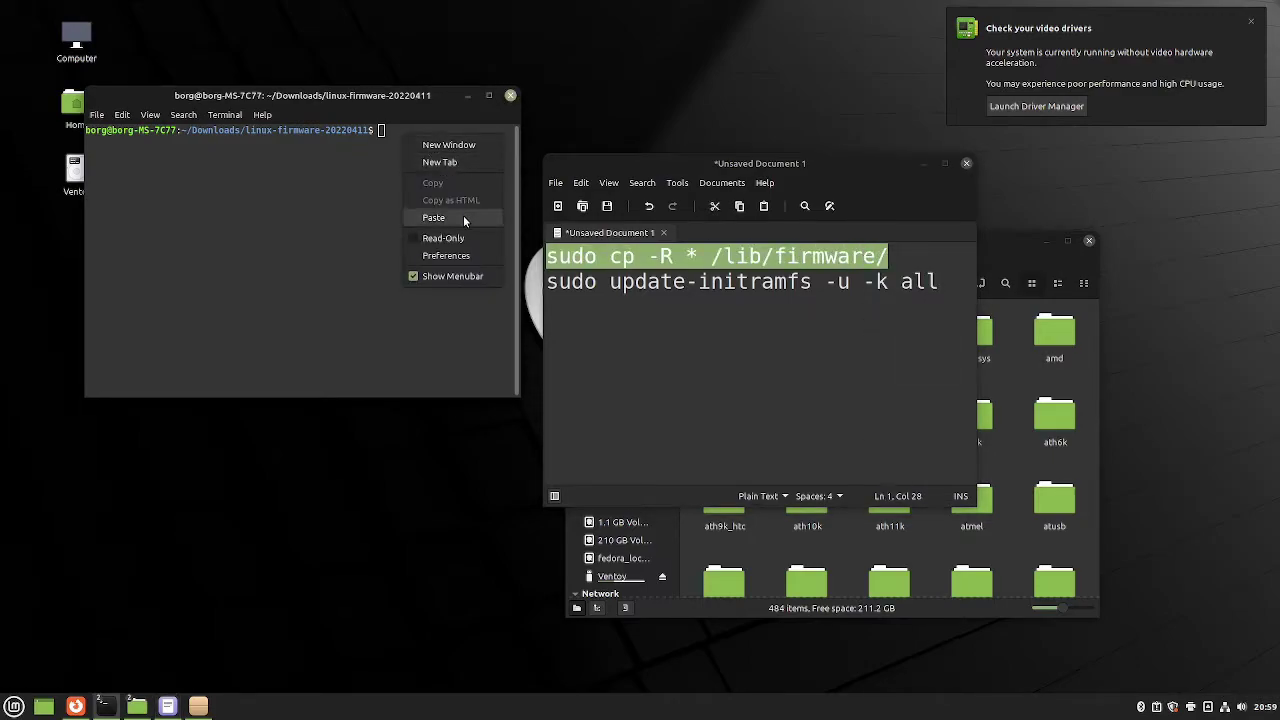
{"action": "left_click", "coordinate": [463, 217]}
{"action": "key", "text": "Return"}
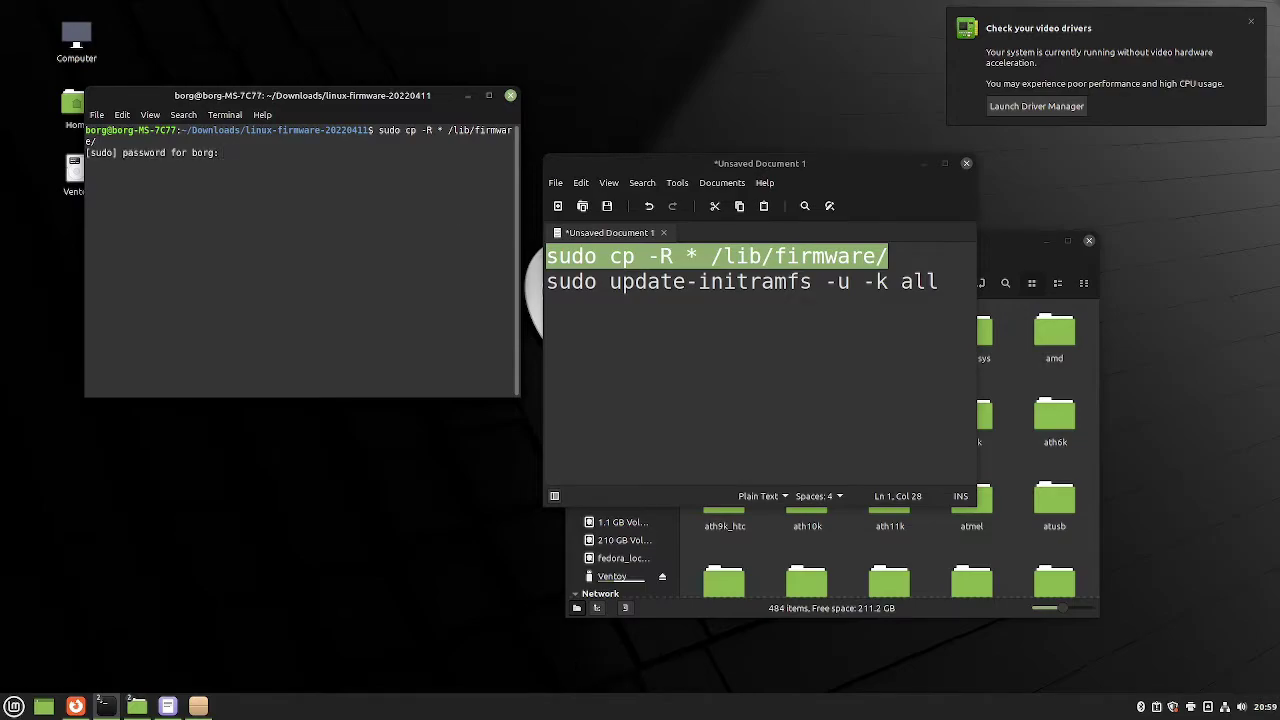
{"action": "type", "text": "*********"}
{"action": "key", "text": "Return"}
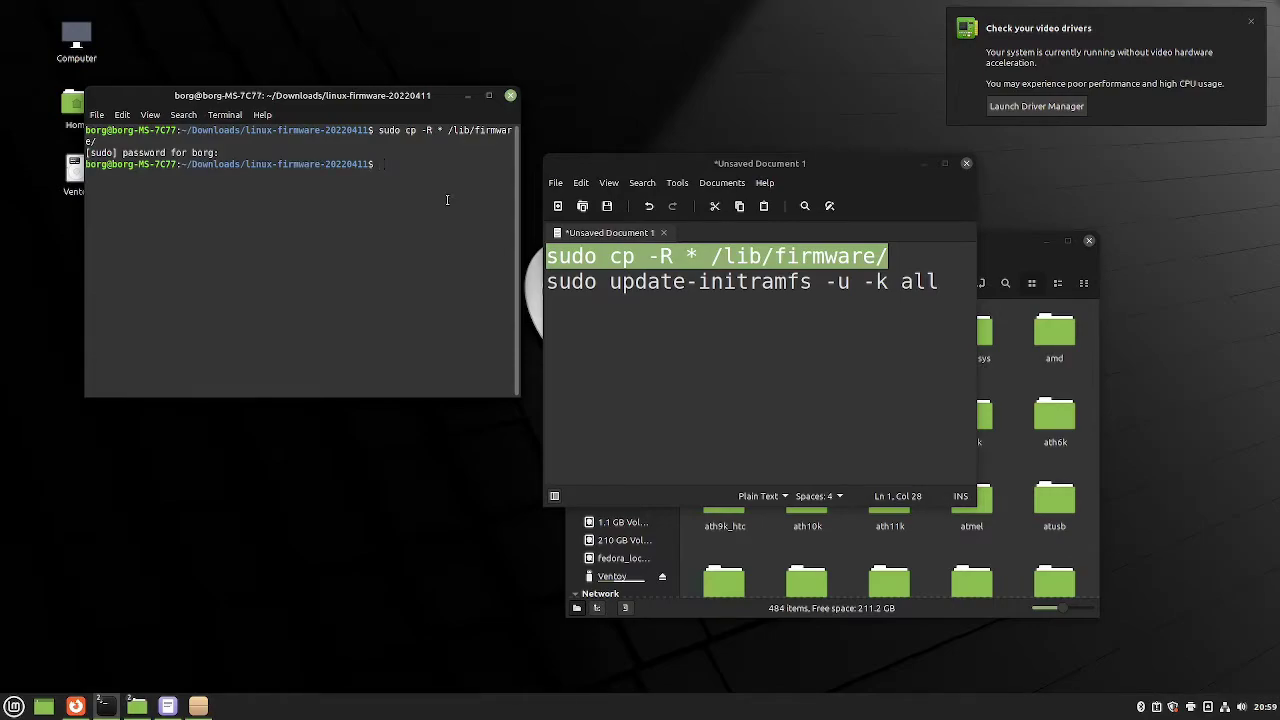
Step: Copy "sudo update-initramfs -u -k all" from the text document and run it in the terminal
{"action": "left_click_drag", "start_coordinate": [548, 283], "coordinate": [938, 283]}
{"action": "right_click", "coordinate": [900, 293]}
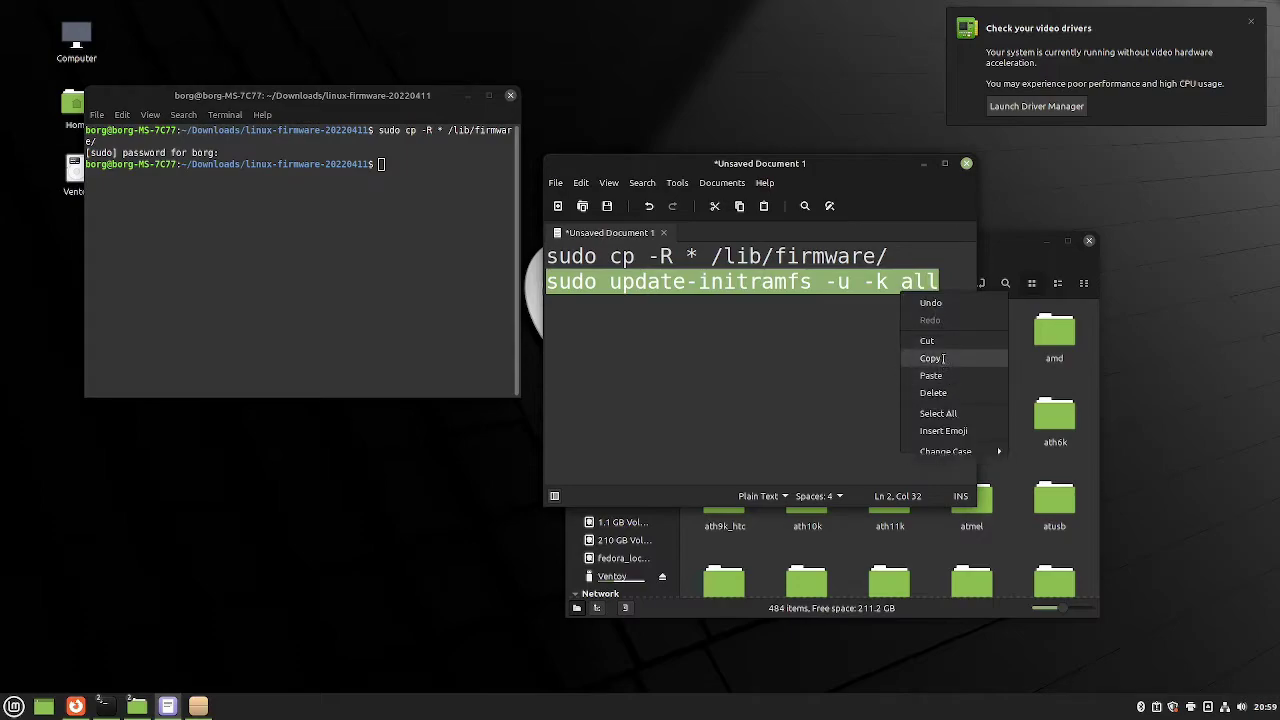
{"action": "left_click", "coordinate": [944, 358]}
{"action": "right_click", "coordinate": [409, 167]}
{"action": "left_click", "coordinate": [445, 249]}
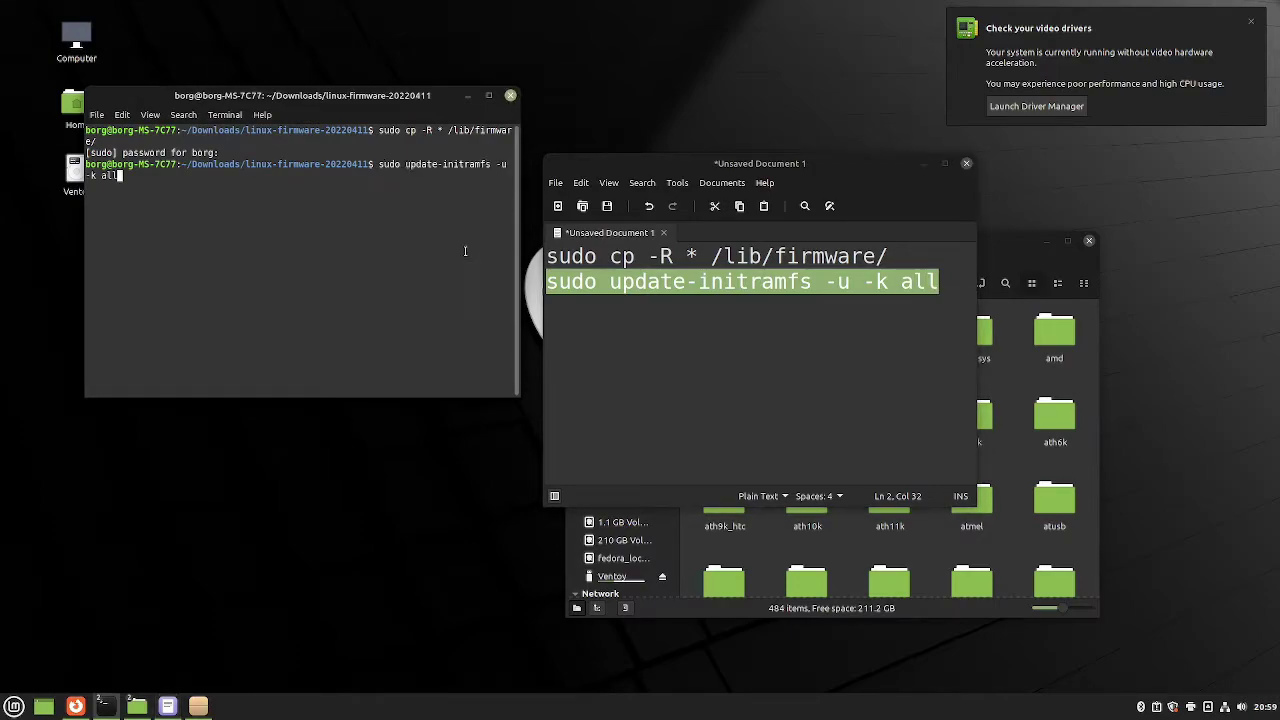
{"action": "key", "text": "Return"}
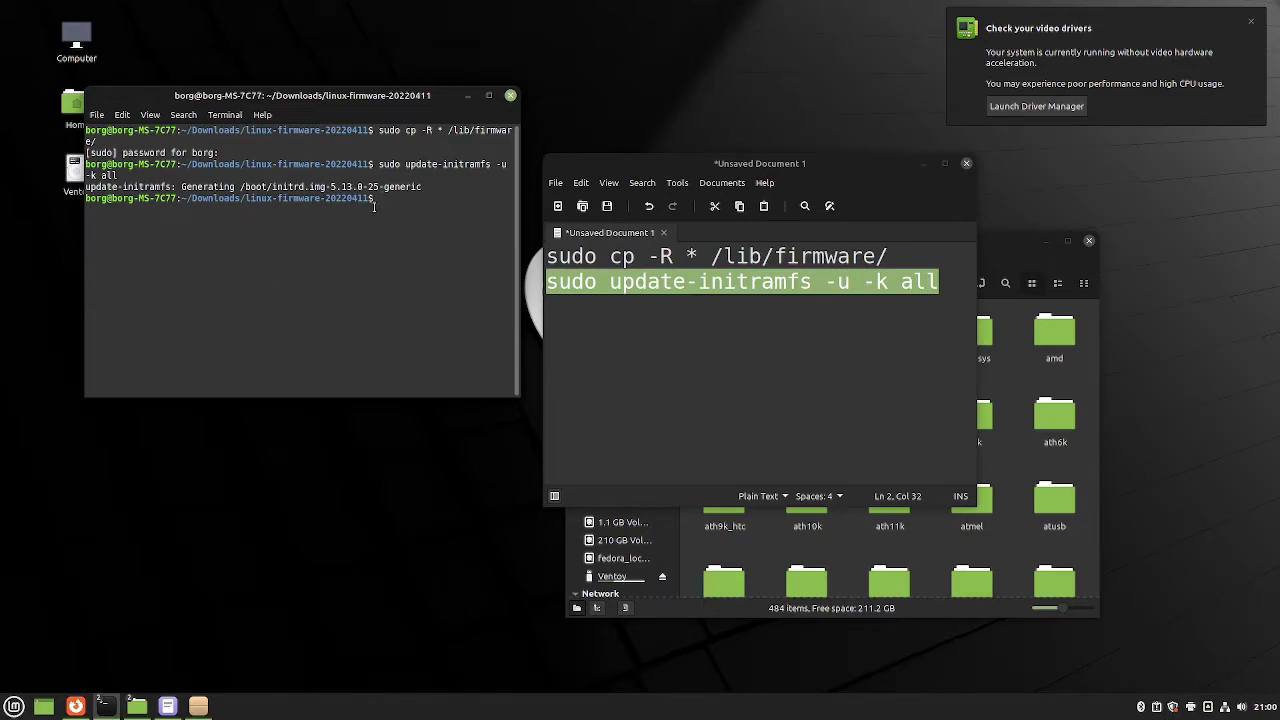
Step: Restart the computer despite the unsaved document and enter the account password at the login screen
{"action": "left_click", "coordinate": [16, 705]}
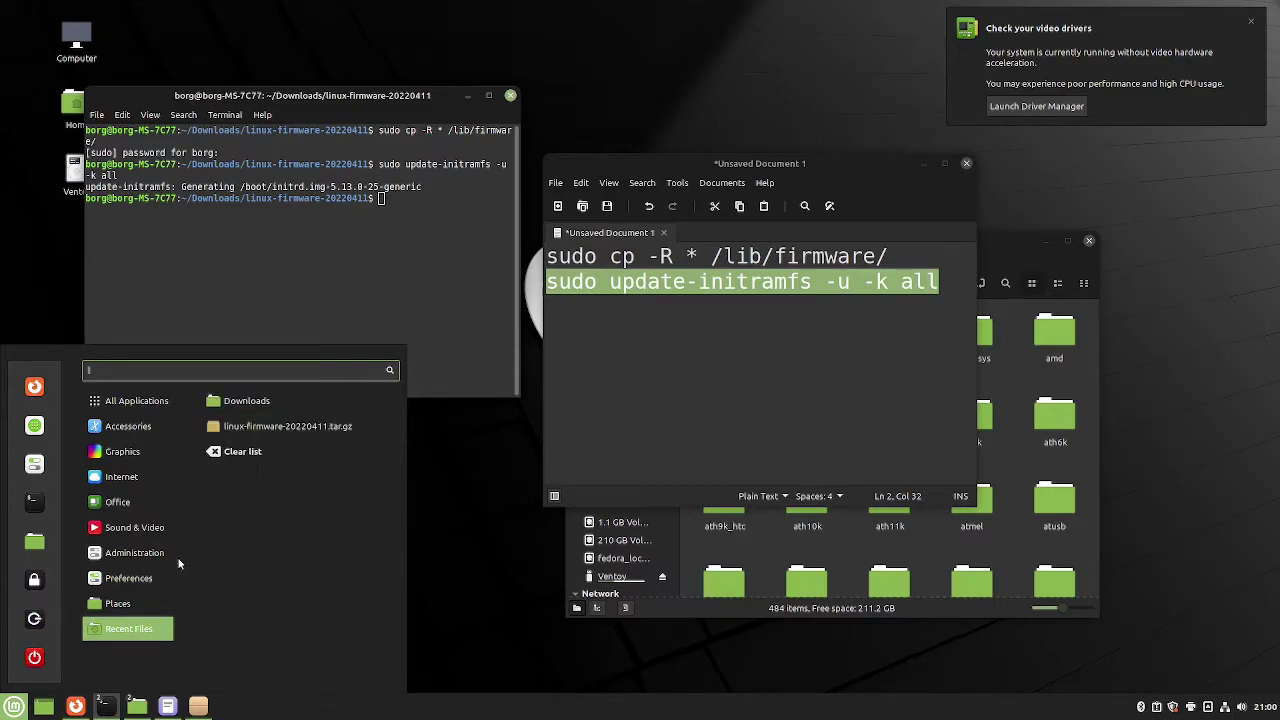
{"action": "left_click", "coordinate": [35, 660]}
{"action": "left_click", "coordinate": [609, 381]}
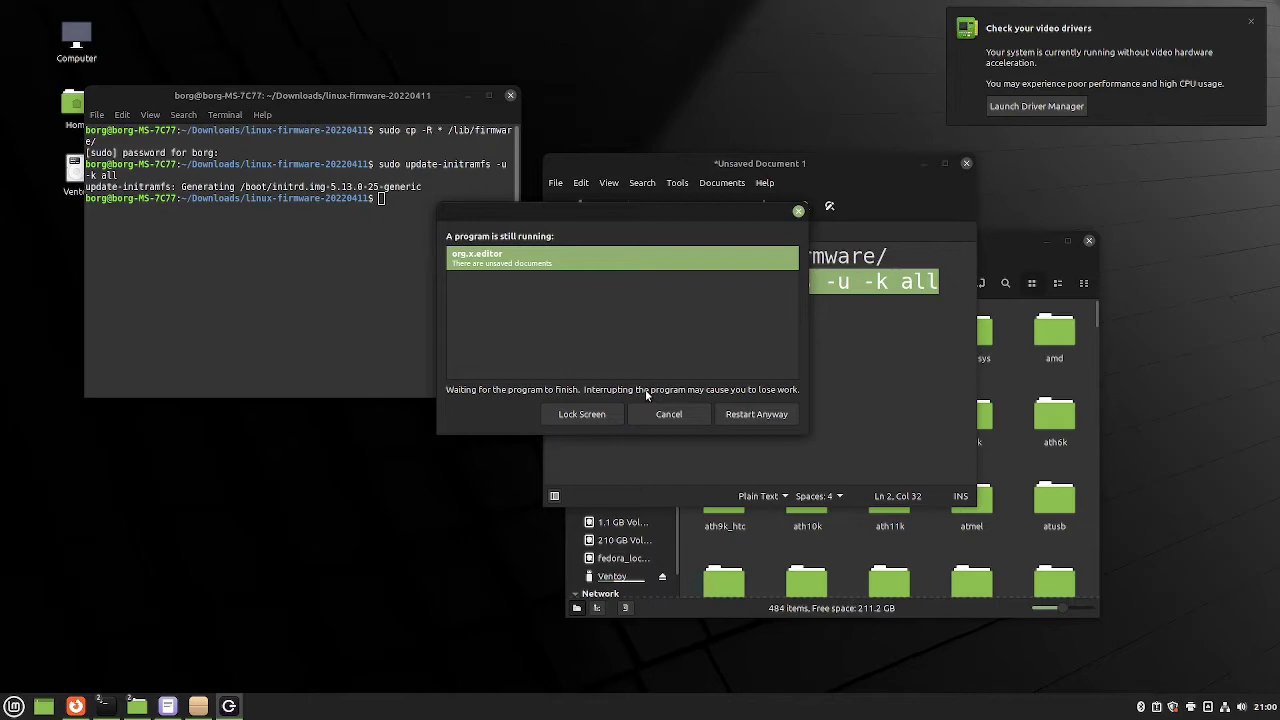
{"action": "left_click", "coordinate": [752, 417]}
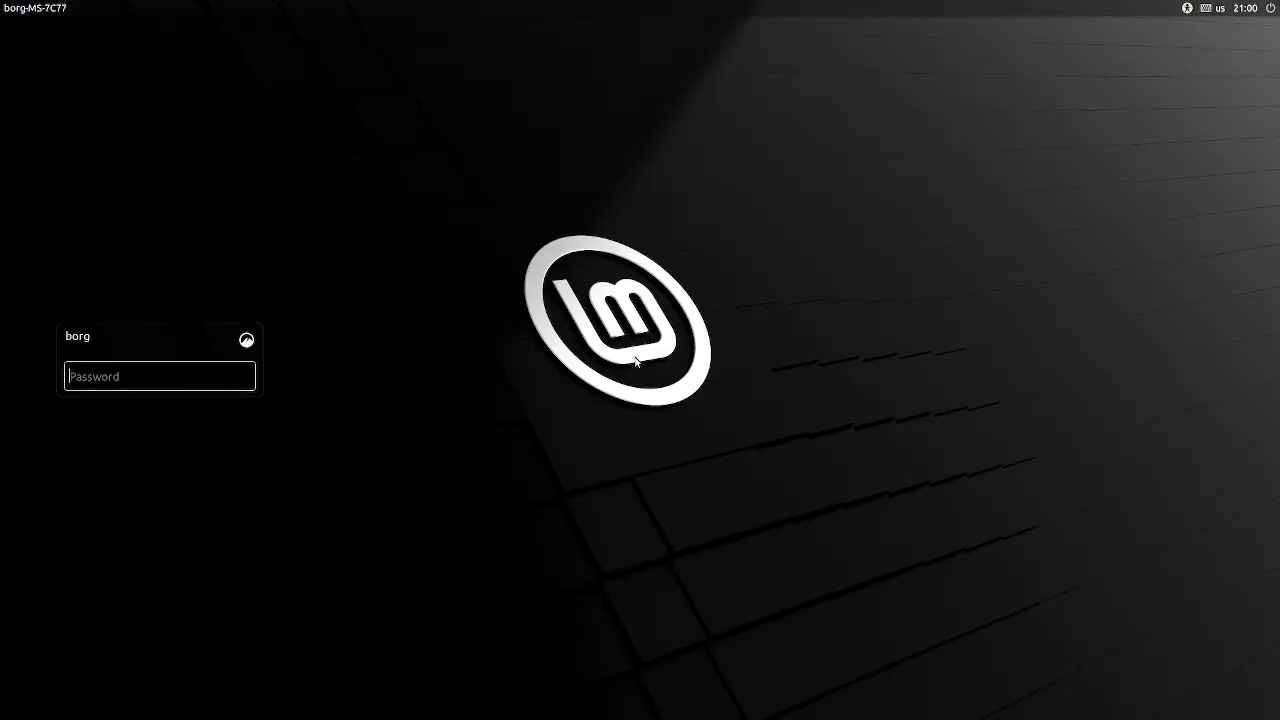
{"action": "type", "text": "******"}
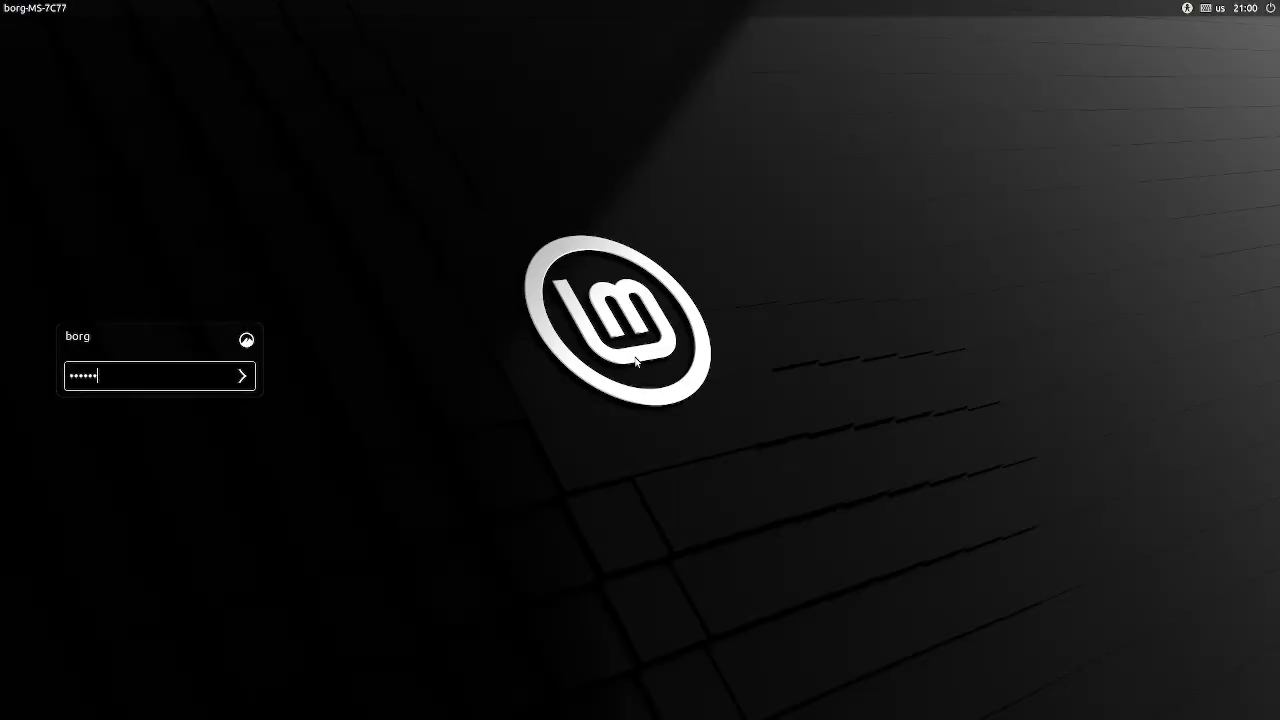